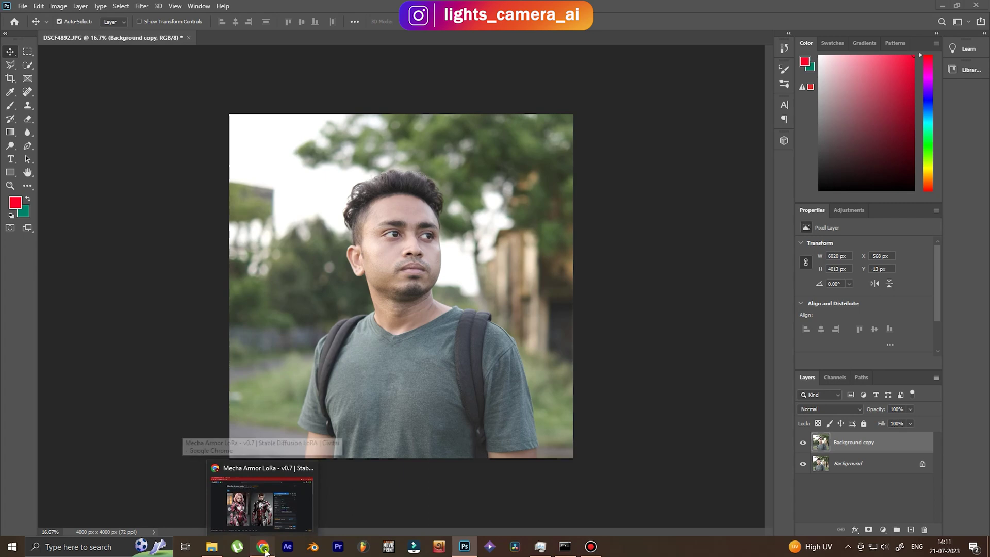
Step: Bring up the Stable Diffusion web UI and open the img2img Inpaint tab
left_click(265, 552)
left_click(170, 8)
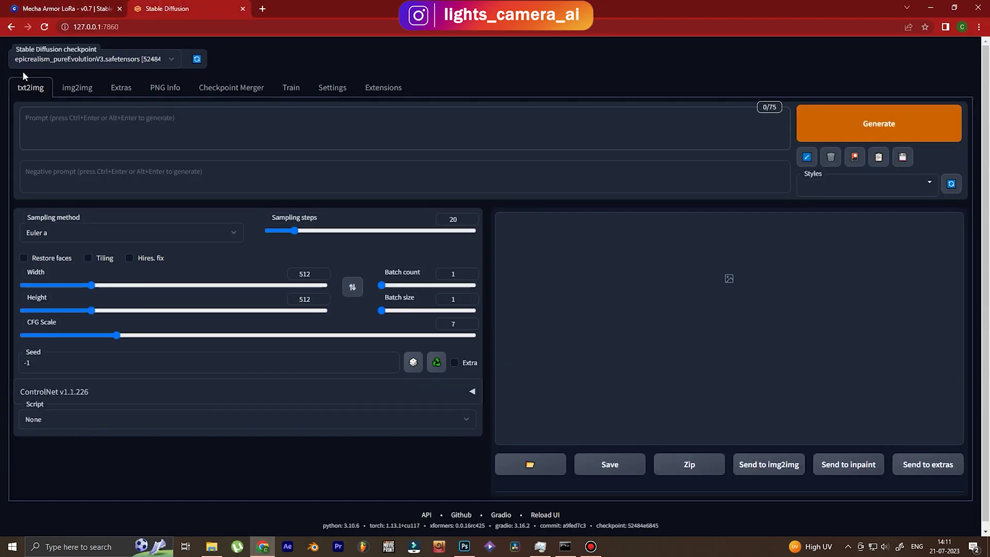
left_click(89, 90)
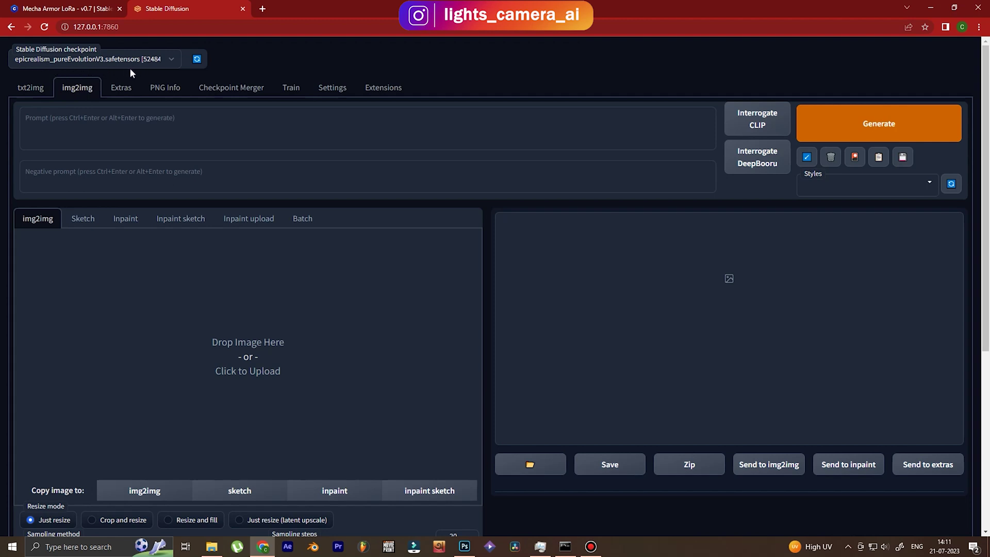
left_click(127, 221)
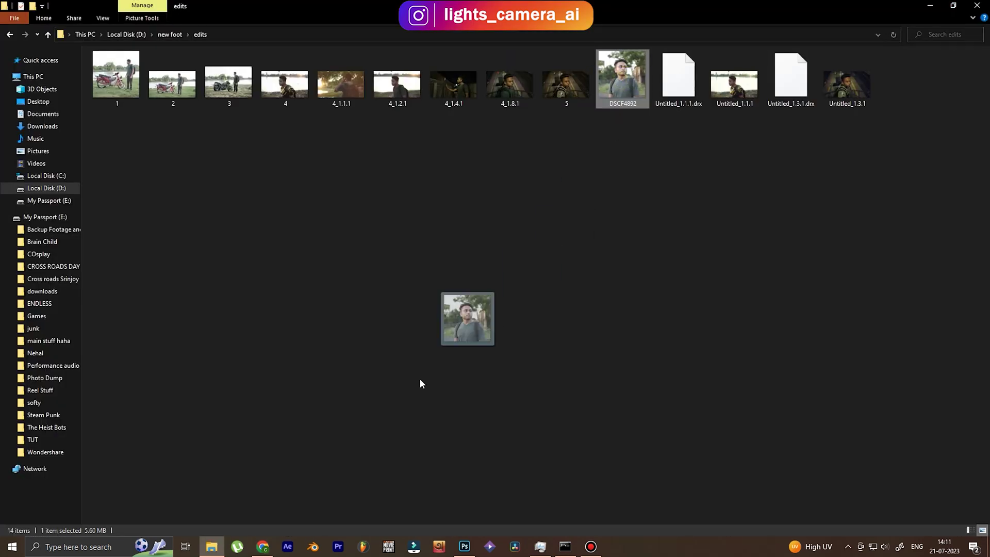
Step: Load DSCF4892 onto the inpaint canvas and paint a black mask over the torso
left_click_drag(420, 383, 216, 397)
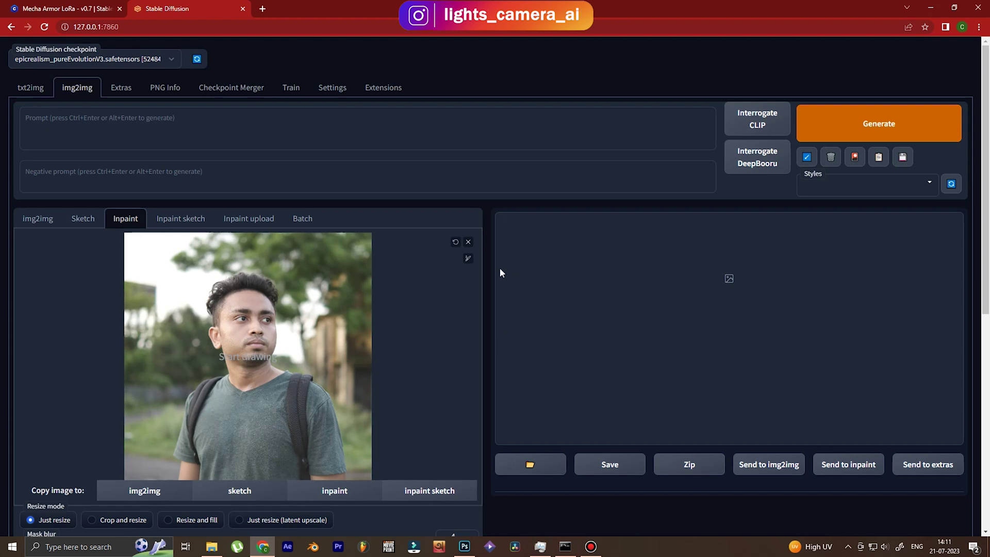
left_click(467, 258)
mouse_move(202, 394)
left_mouse_down()
mouse_move(192, 454)
mouse_move(336, 465)
mouse_move(279, 384)
mouse_move(201, 417)
mouse_move(253, 461)
mouse_move(294, 436)
left_mouse_up()
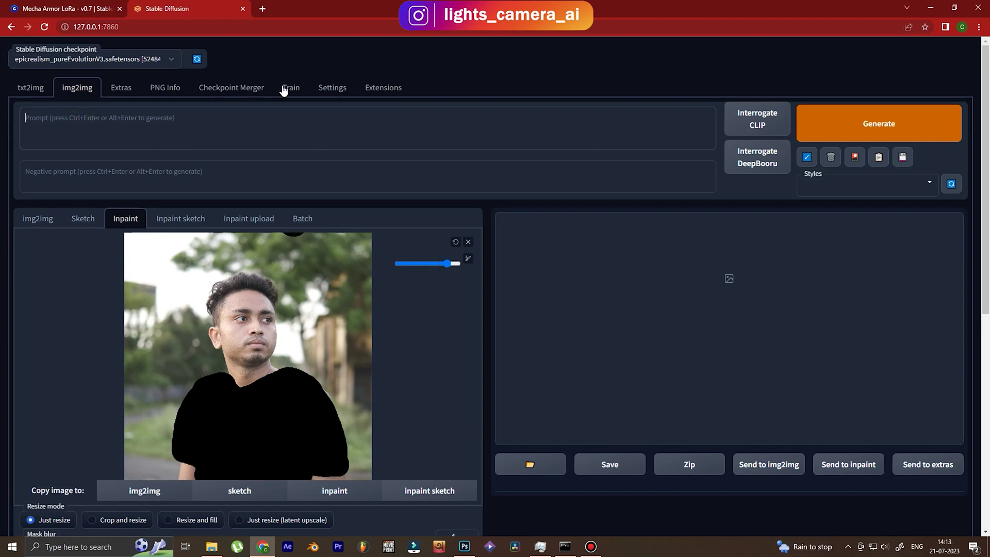
Step: Browse the Mecha Armor LoRa page on Civitai, scrolling through its example gallery
left_click(50, 6)
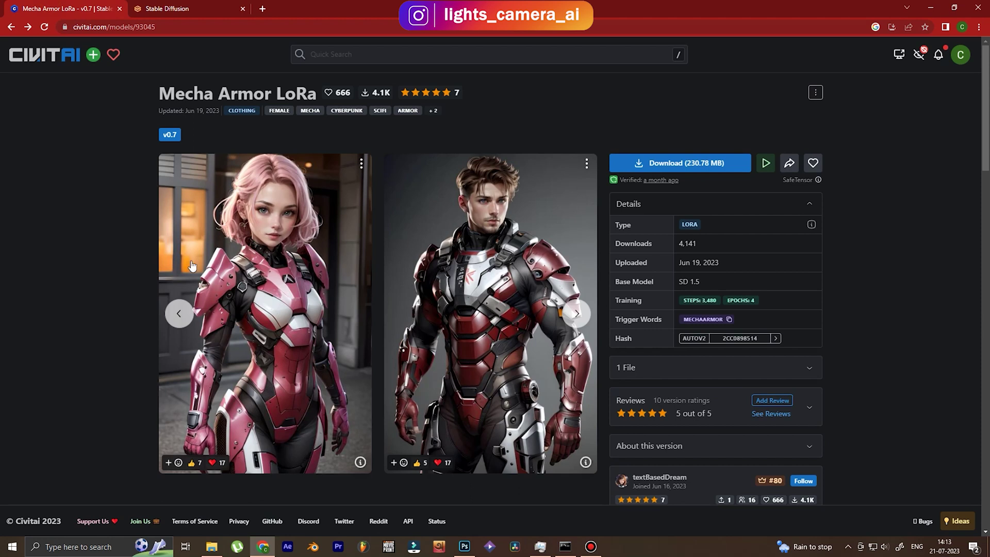
left_click_drag(162, 91, 317, 89)
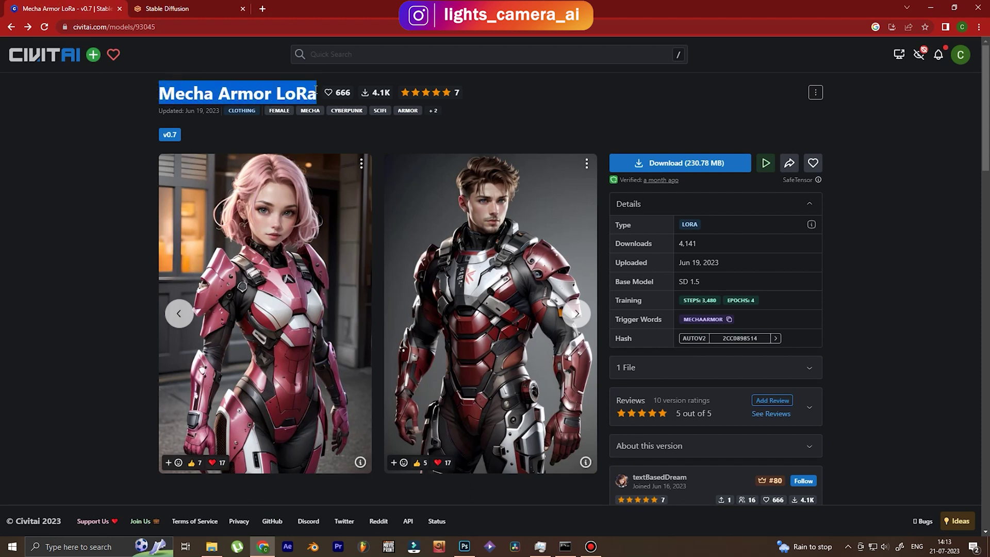
left_click(111, 183)
scroll(110, 183, "down", 10)
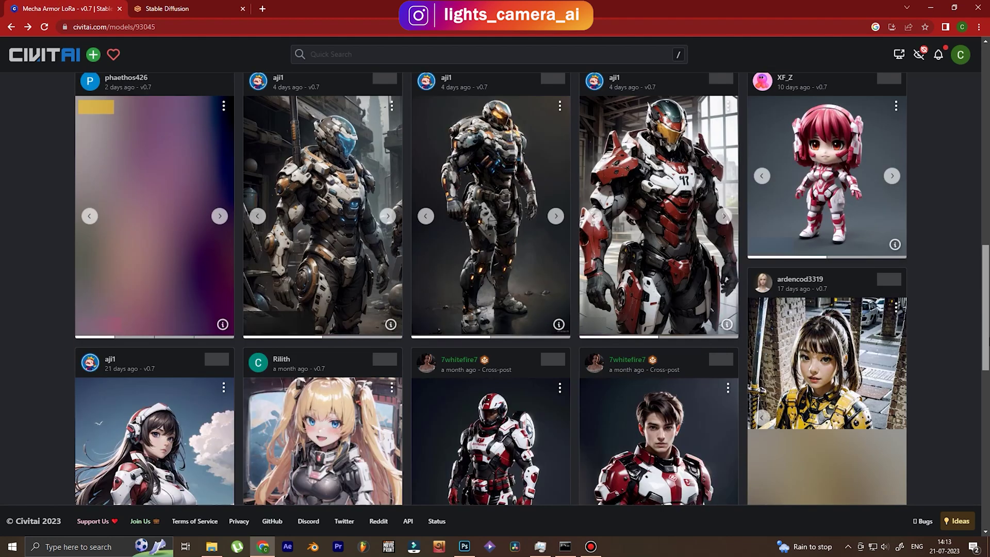
scroll(495, 304, "down", 5)
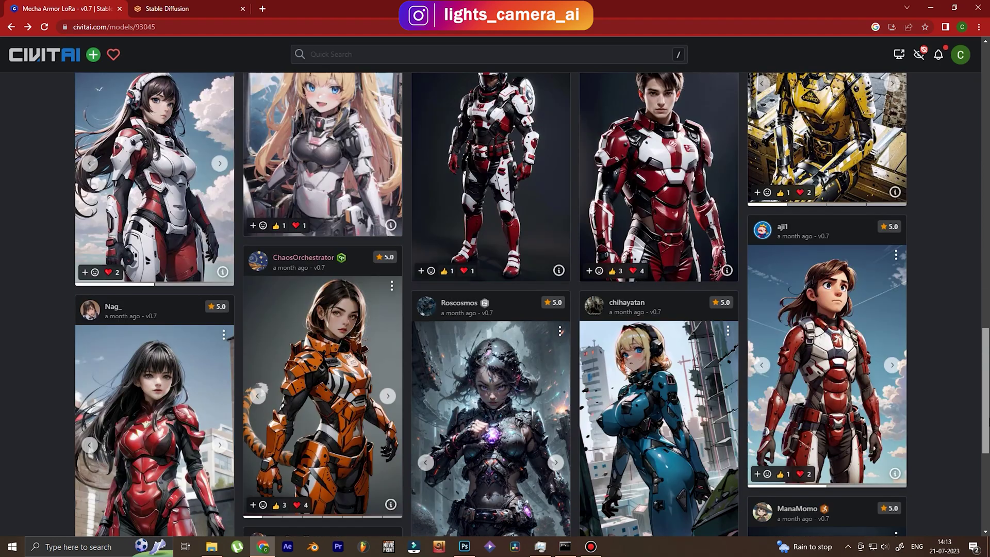
scroll(495, 304, "down", 4)
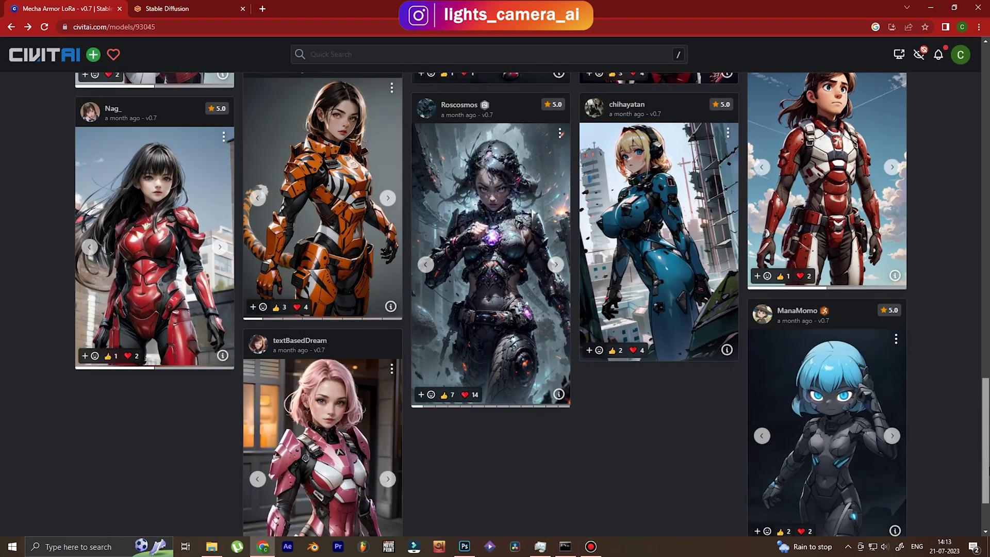
scroll(495, 304, "up", 4)
scroll(495, 304, "up", 9)
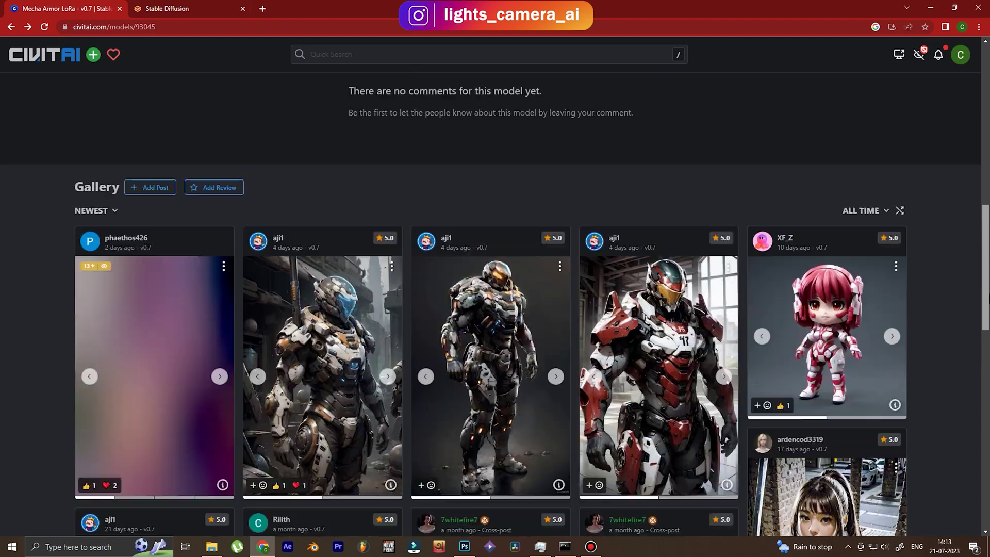
scroll(495, 304, "down", 4)
Step: Start the prompt with 'red armor' and add the mechaarmor_v0.7 LoRA from Extra Networks
key("ctrl+Tab")
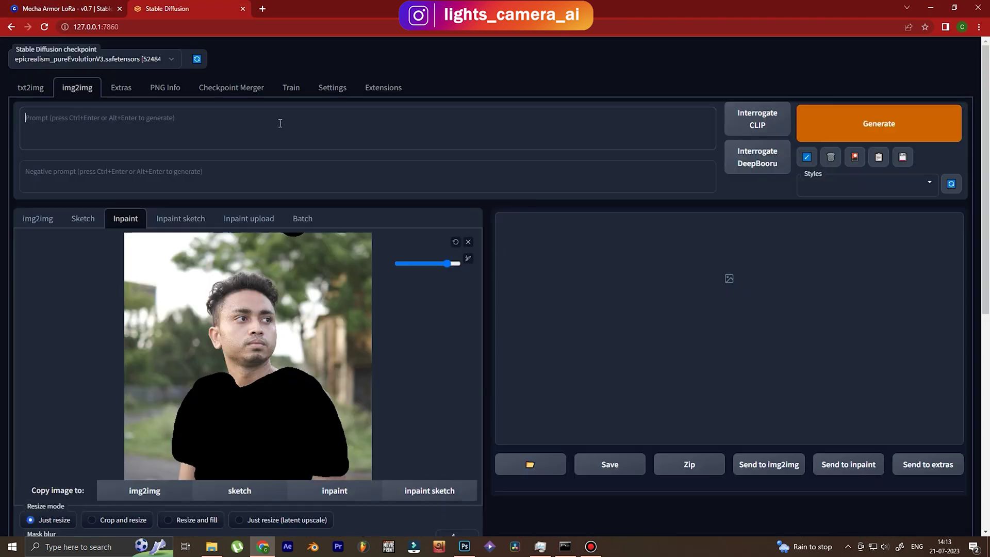
type("red")
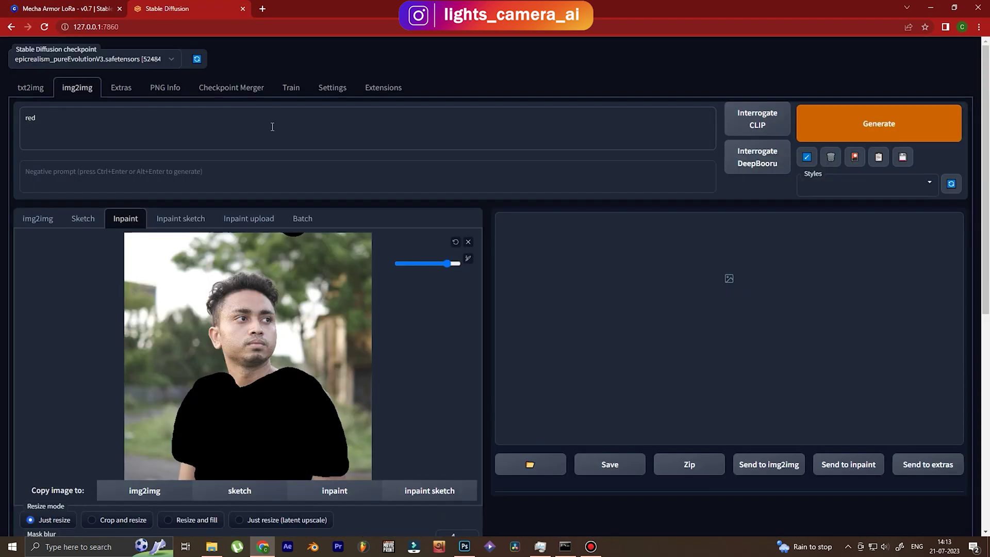
type(" armor,")
left_click(855, 157)
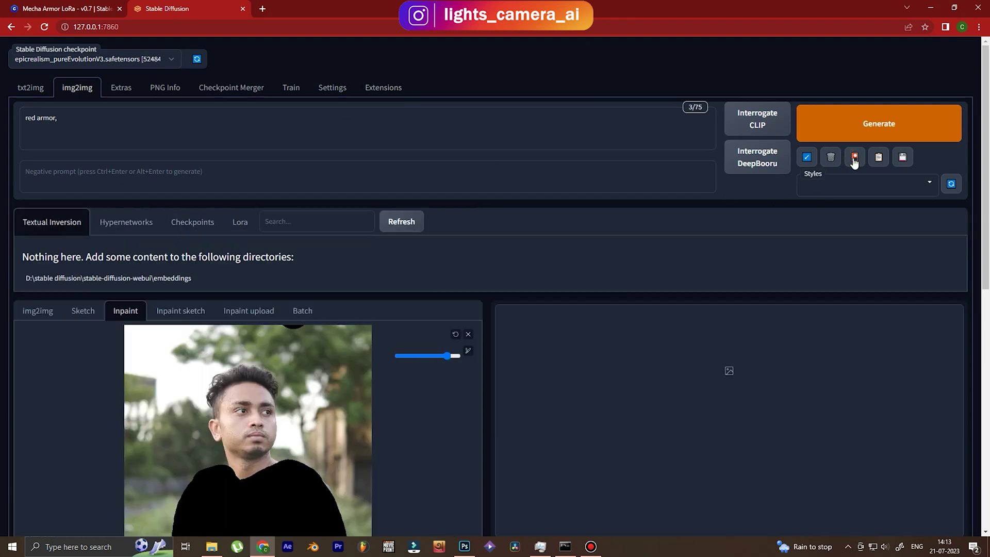
scroll(988, 131, "down", 4)
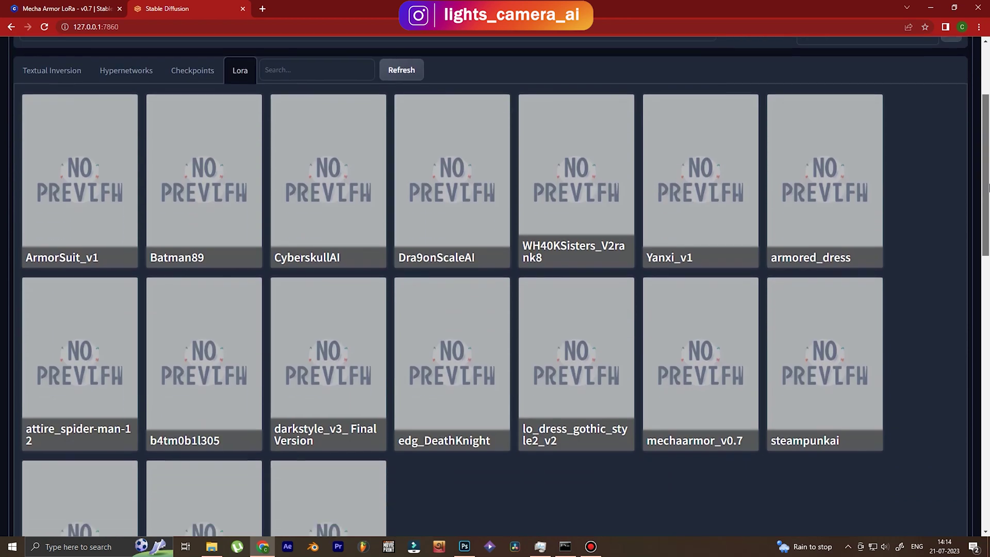
mouse_move(719, 374)
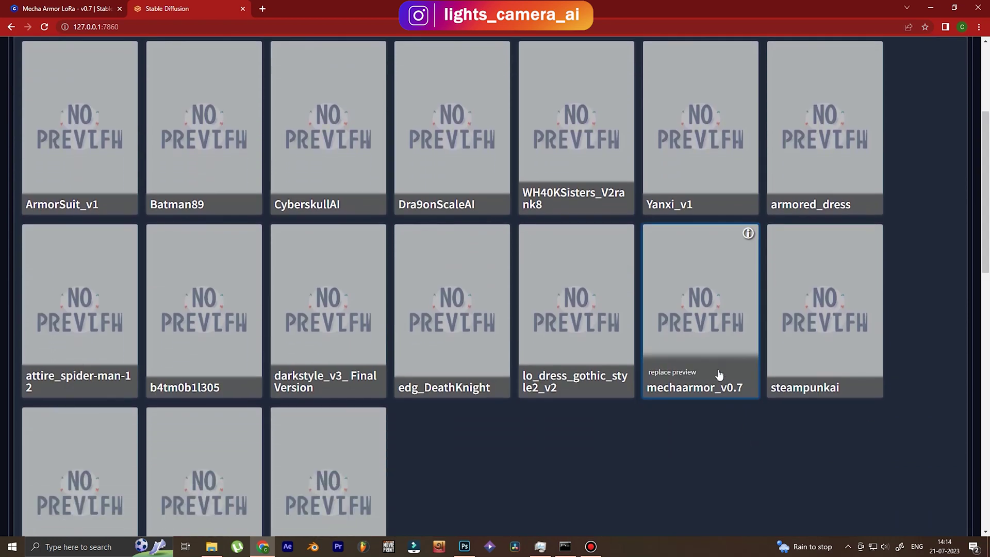
left_click(703, 328)
scroll(799, 258, "up", 4)
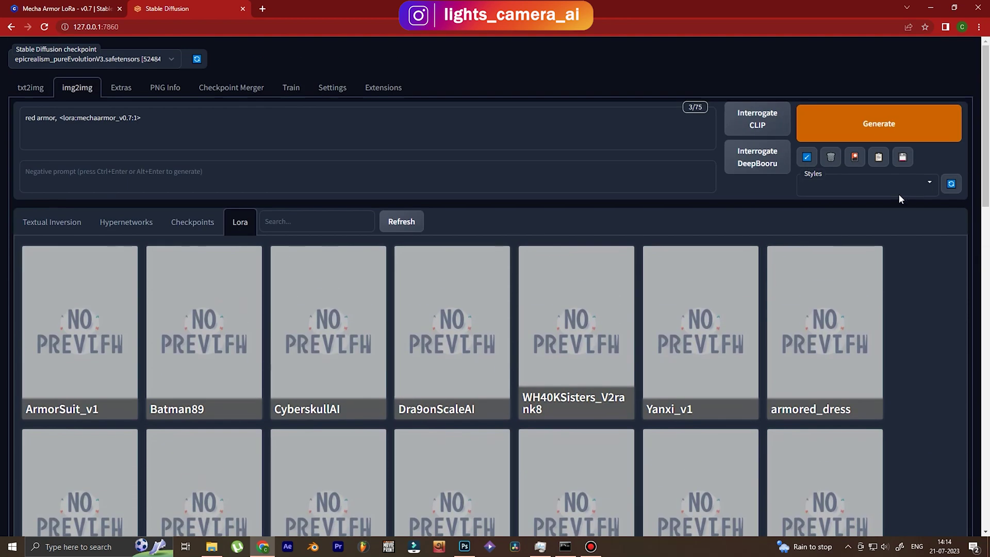
left_click(855, 164)
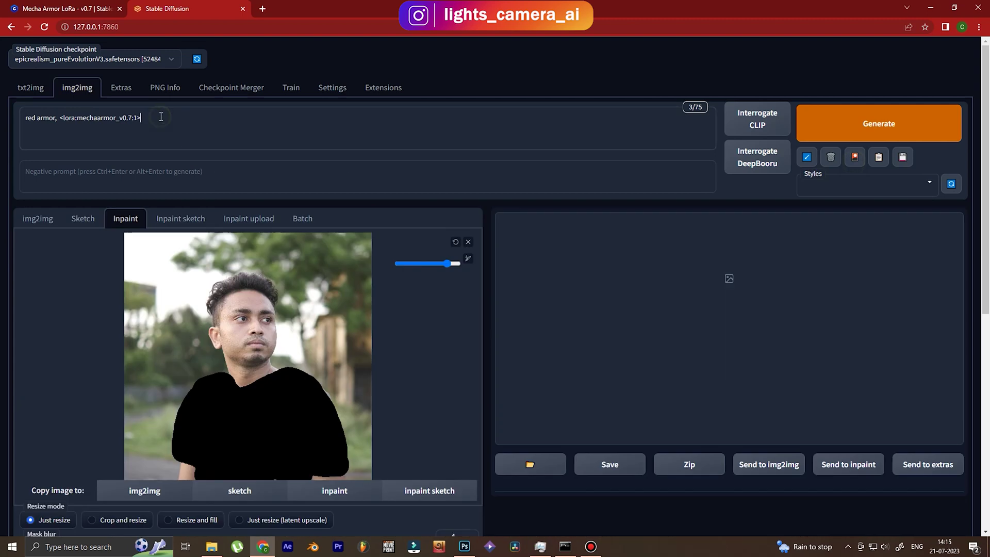
Step: Copy the MECHAARMOR trigger word from Civitai and paste it at the end of the prompt
left_click(62, 8)
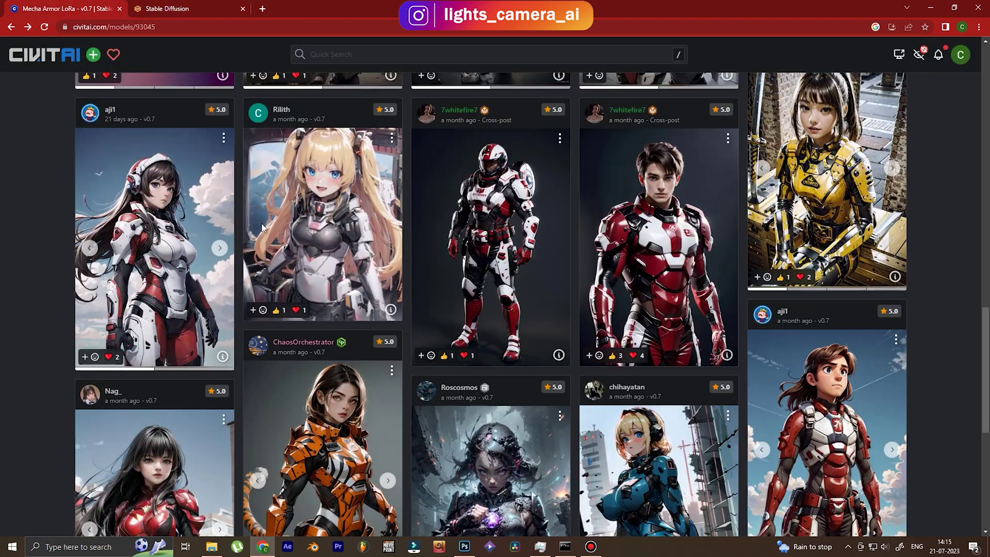
left_click_drag(986, 330, 987, 46)
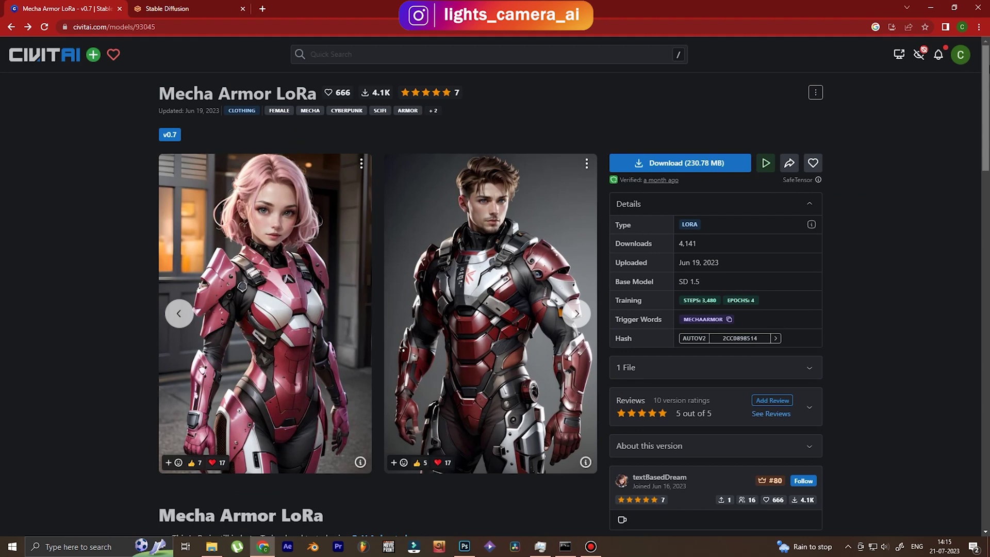
left_click(722, 319)
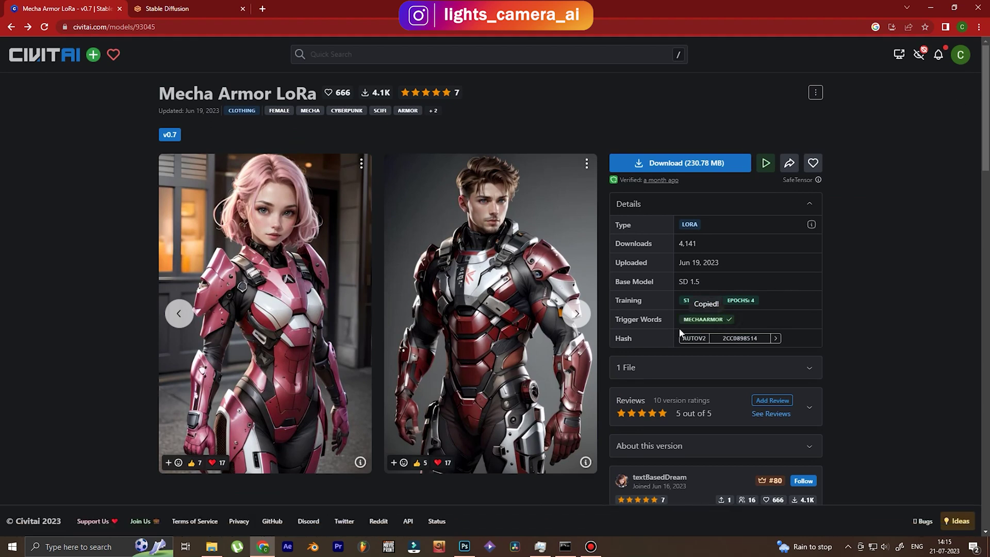
left_click(177, 8)
left_click(166, 118)
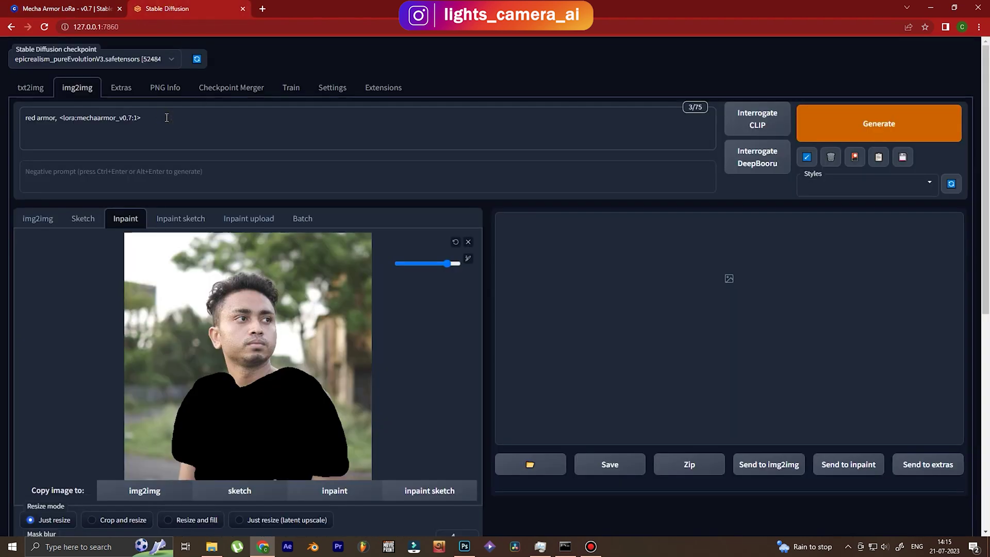
key("ctrl+v")
Step: Append 'rusted and aged look,' to the prompt
type(", ")
type("rusted and aged metal,")
key("BackSpace")
key("BackSpace")
key("BackSpace")
key("BackSpace")
type("lo")
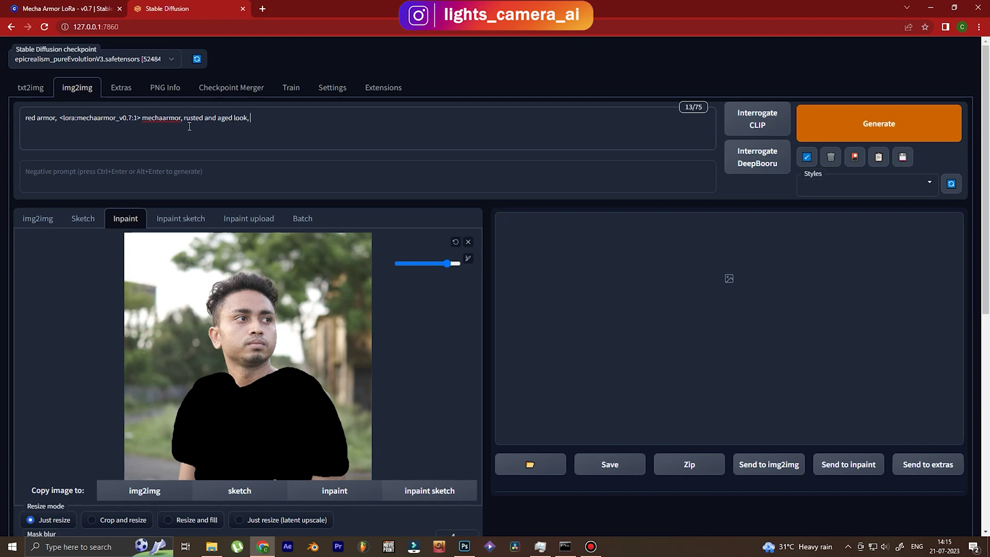
key("alt+Tab")
Step: Copy the saved negative terms from the Notepad prompts file into the Negative prompt
double_click(121, 394)
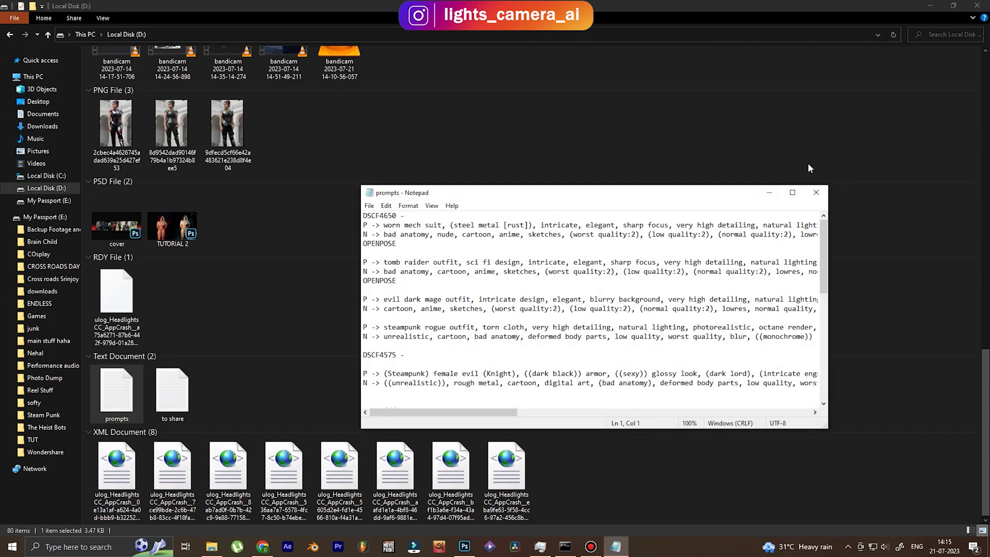
left_click(795, 189)
key("super+Up")
left_click(574, 260)
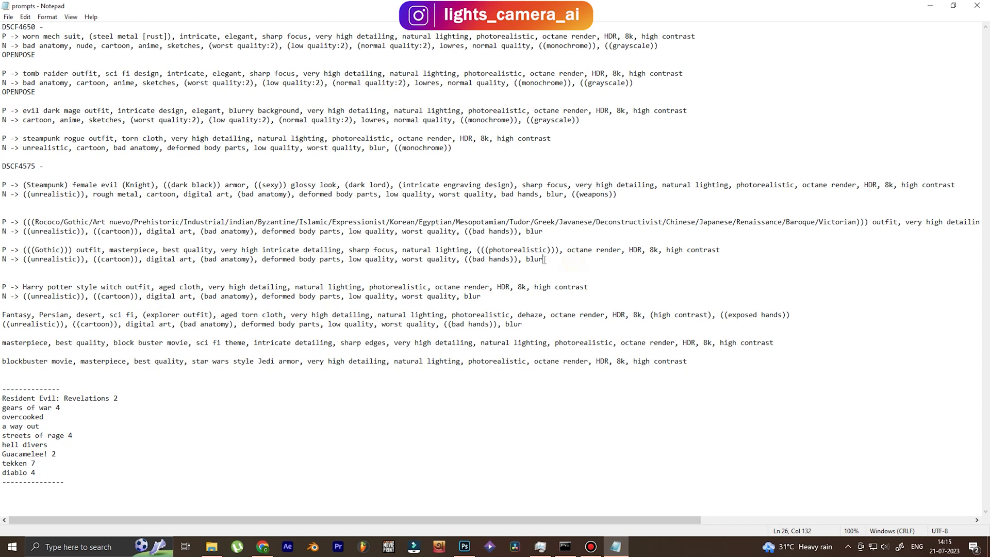
left_click_drag(512, 298, 24, 296)
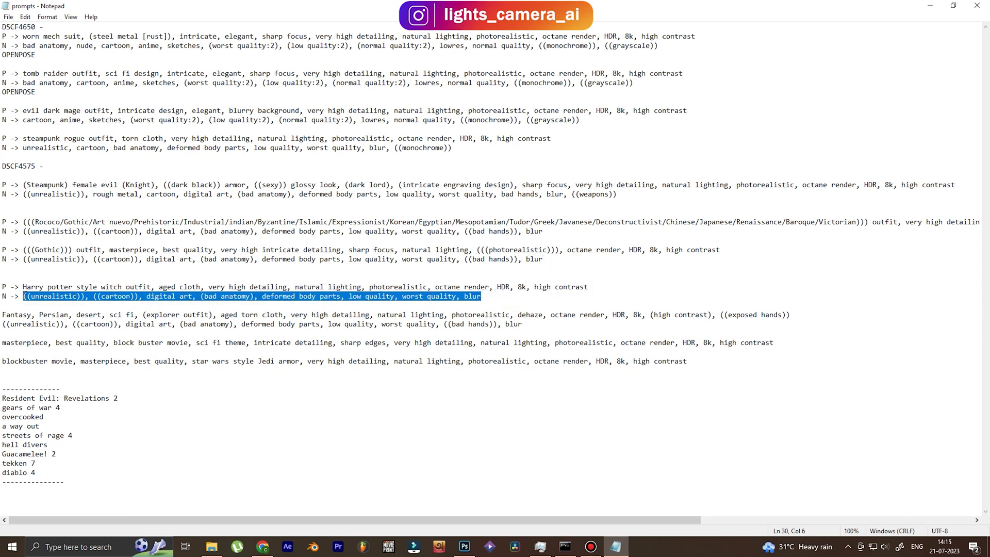
key("alt+Tab")
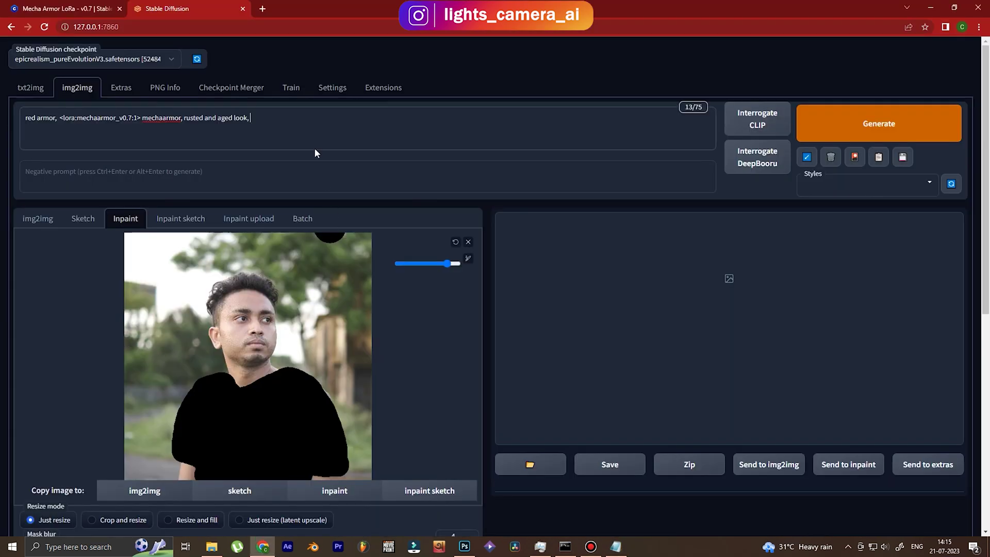
key("ctrl+v")
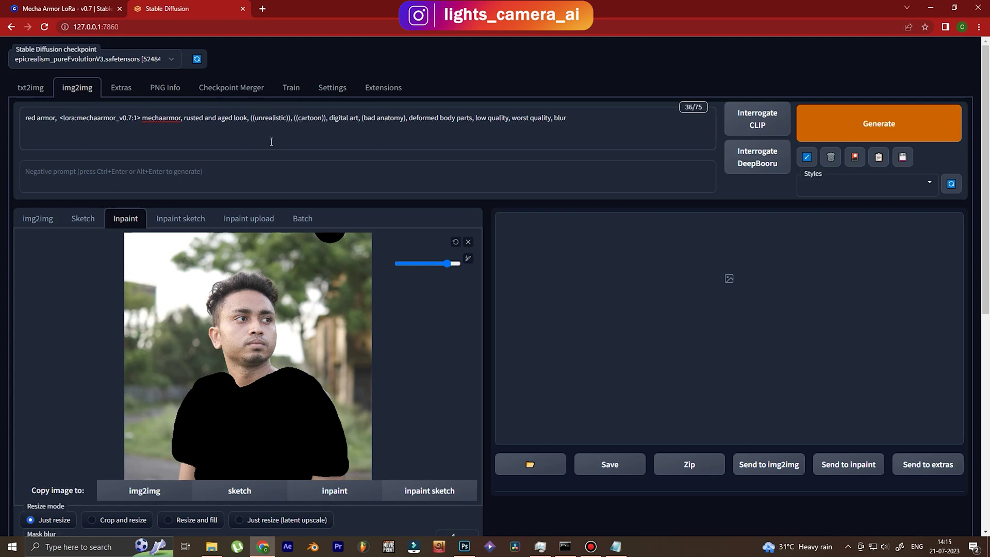
left_click(251, 117, "shift")
key("ctrl+x")
left_click(122, 176)
key("ctrl+v")
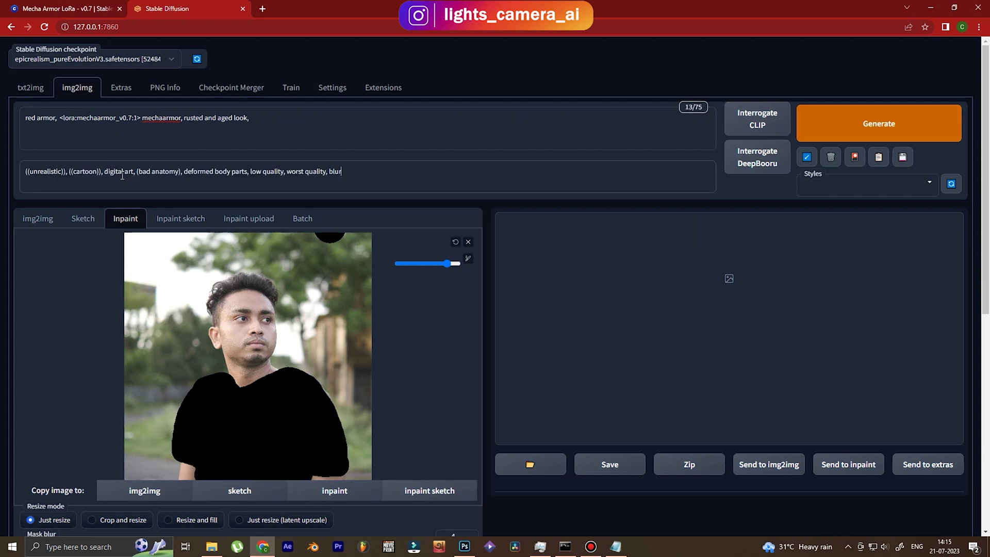
Step: Copy the quality keywords from Notepad and append them after 'aged look' in the prompt
key("alt+Tab")
left_click_drag(603, 287, 212, 287)
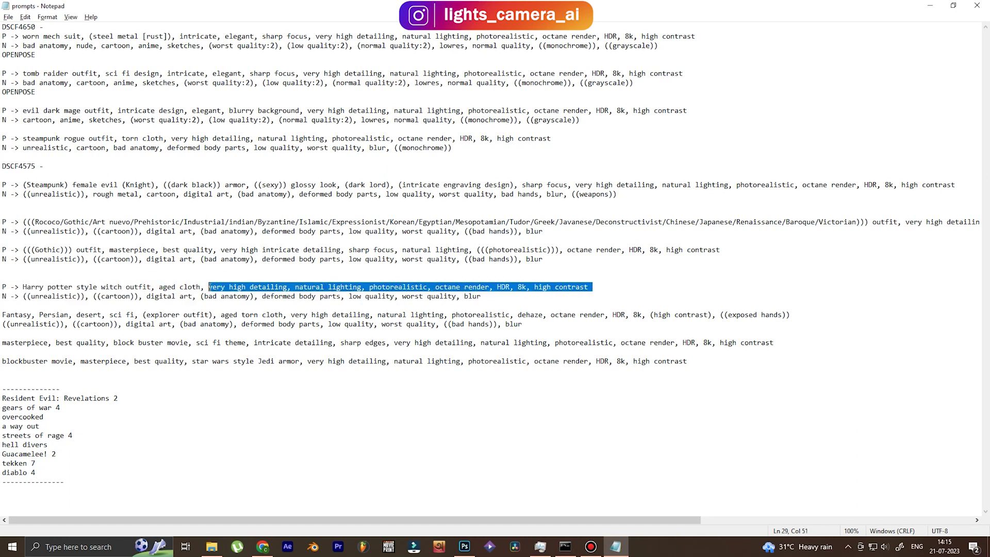
key("alt+Tab")
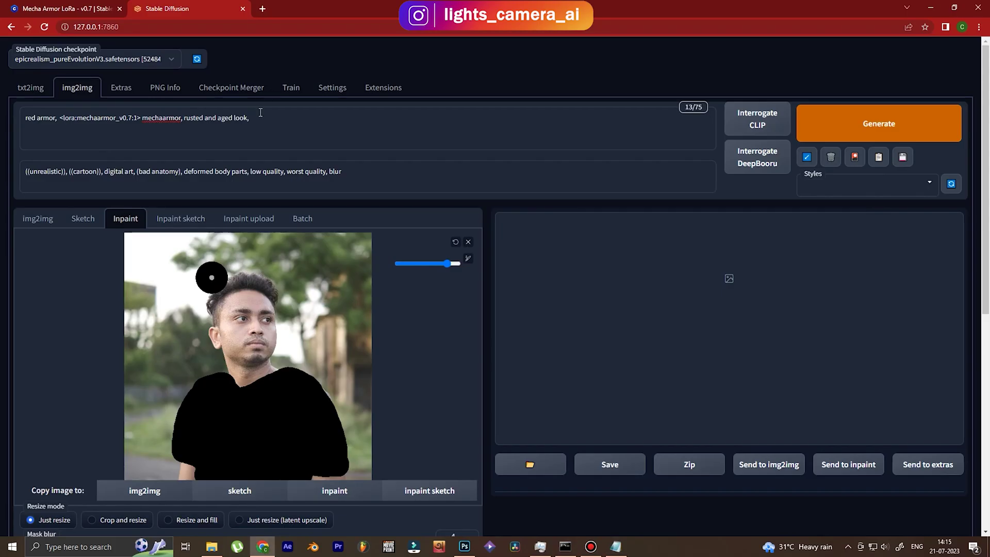
left_click(261, 128)
key("ctrl+v")
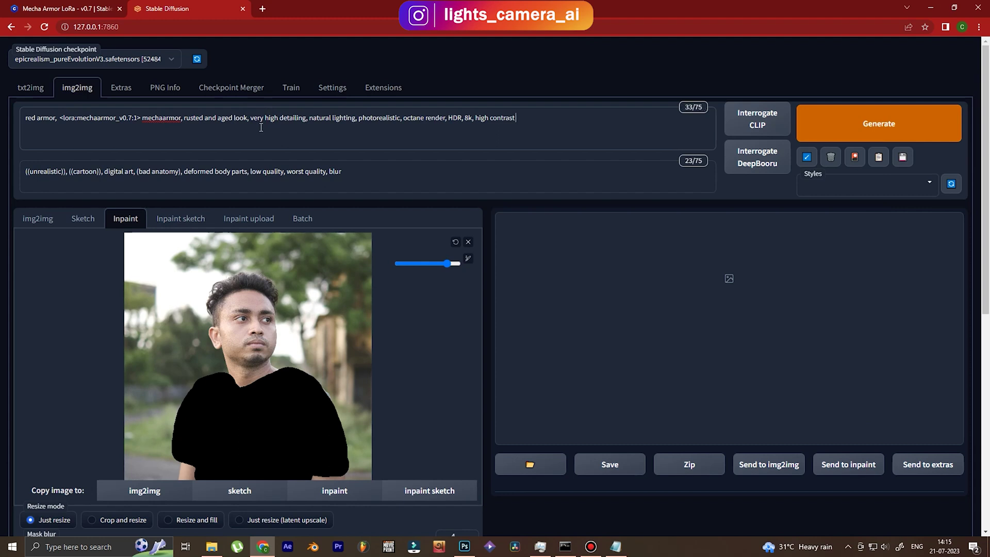
Step: Set mask blur 20, sampling steps 30 and batch count 2, keeping the Euler a sampler
scroll(988, 126, "down", 4)
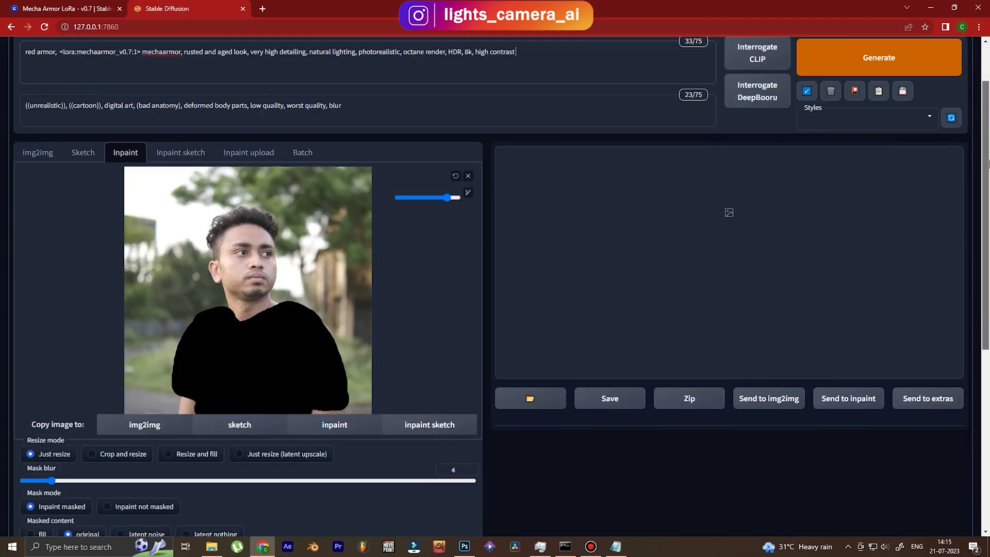
double_click(455, 318)
type("20")
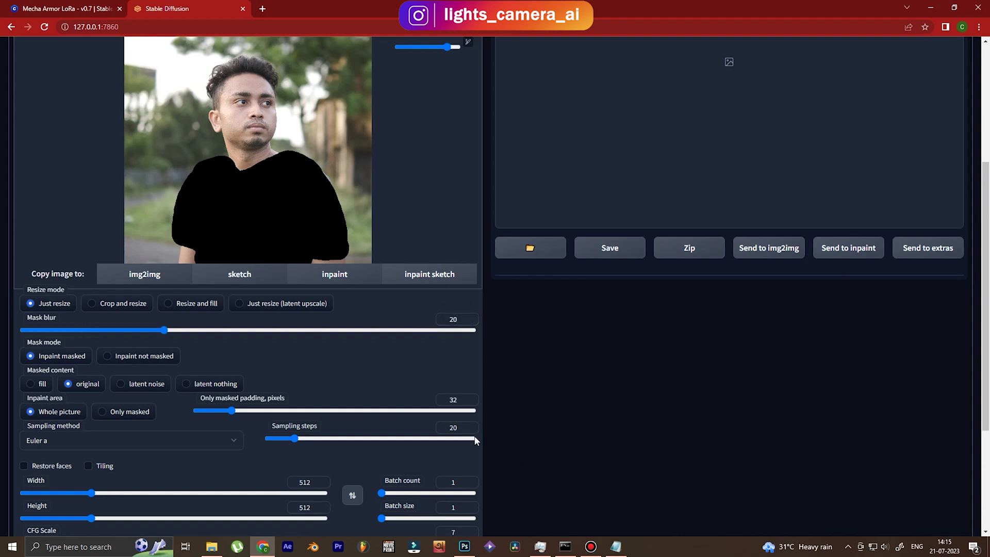
double_click(438, 428)
type("30")
left_click(569, 428)
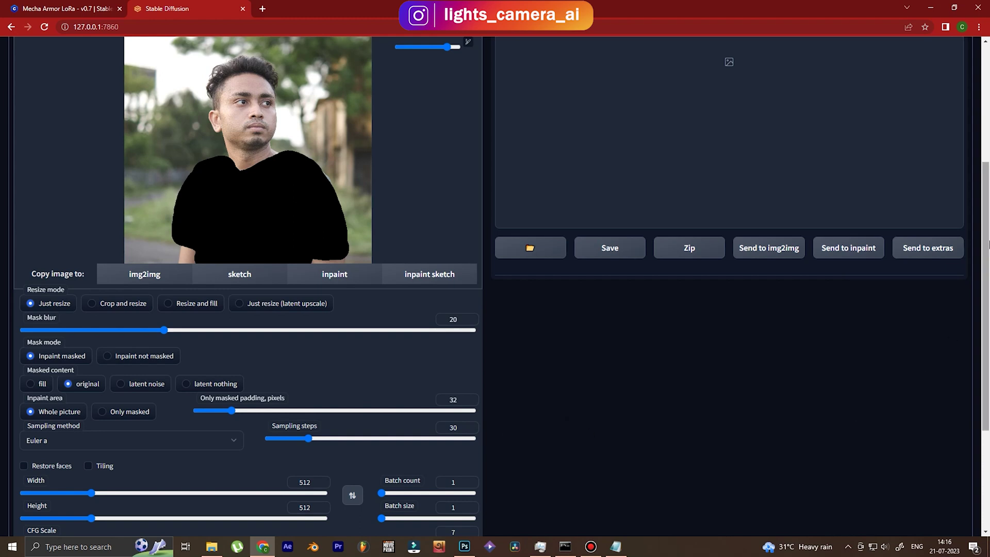
scroll(639, 380, "down", 2)
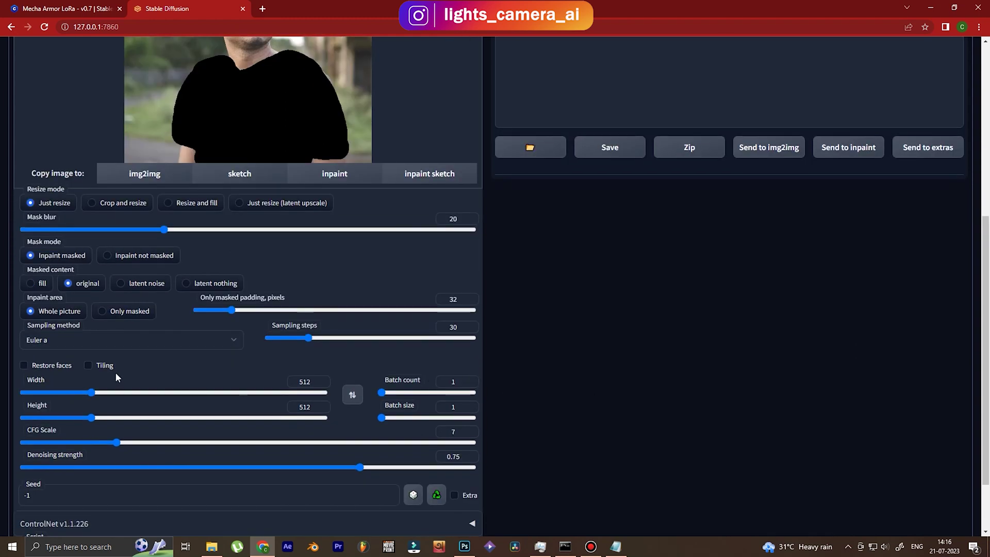
double_click(453, 382)
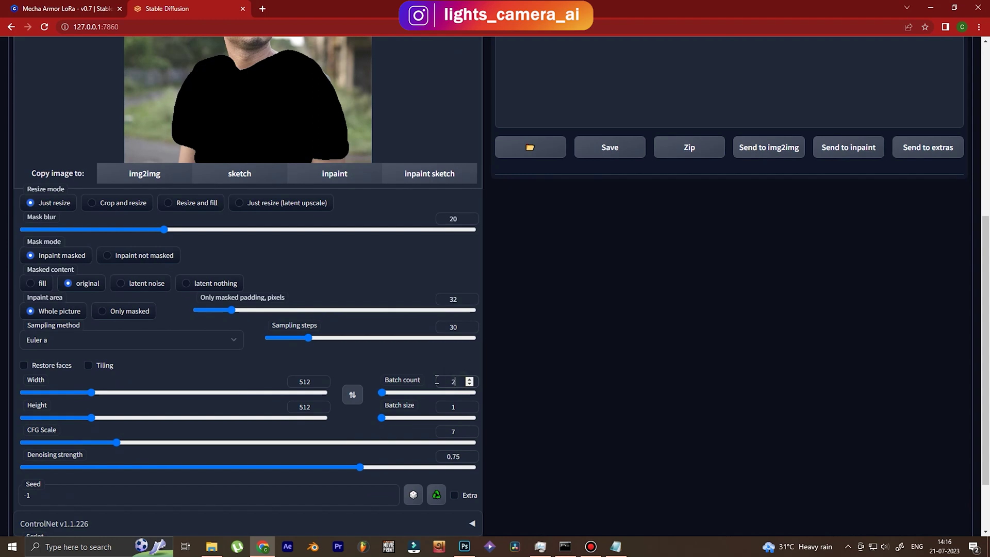
left_click(236, 338)
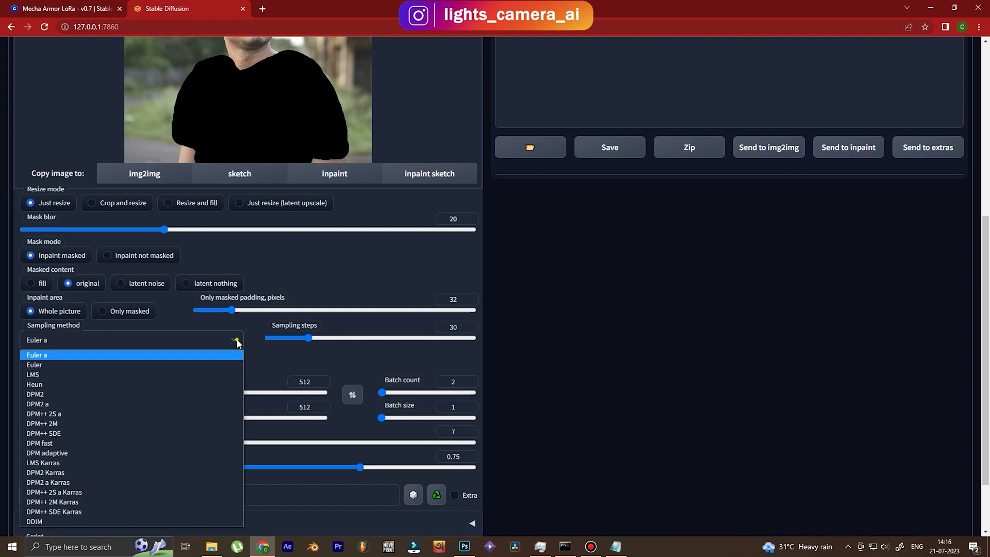
left_click(237, 339)
left_click_drag(987, 357, 988, 397)
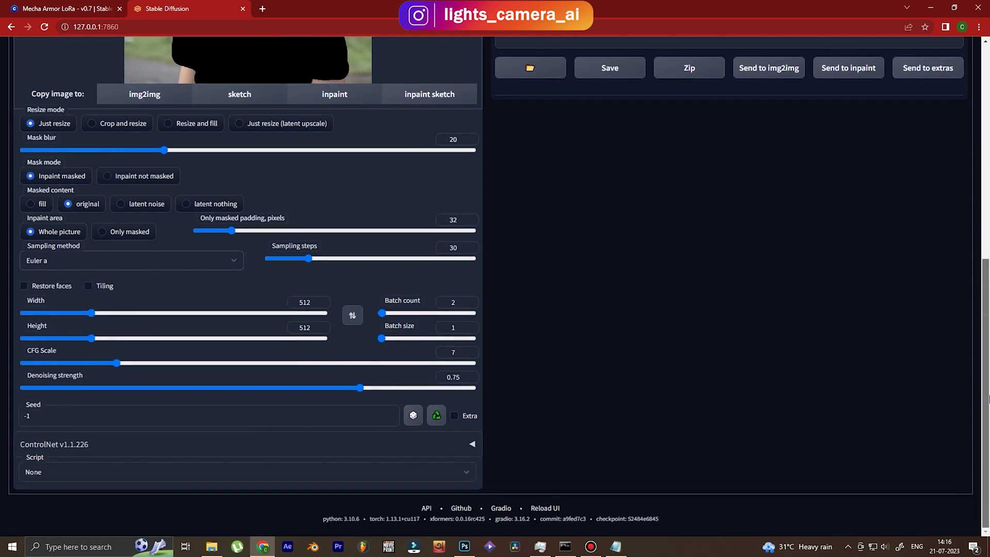
Step: Enable a Low VRAM Depth ControlNet unit using the depth_leres preprocessor
left_click(472, 445)
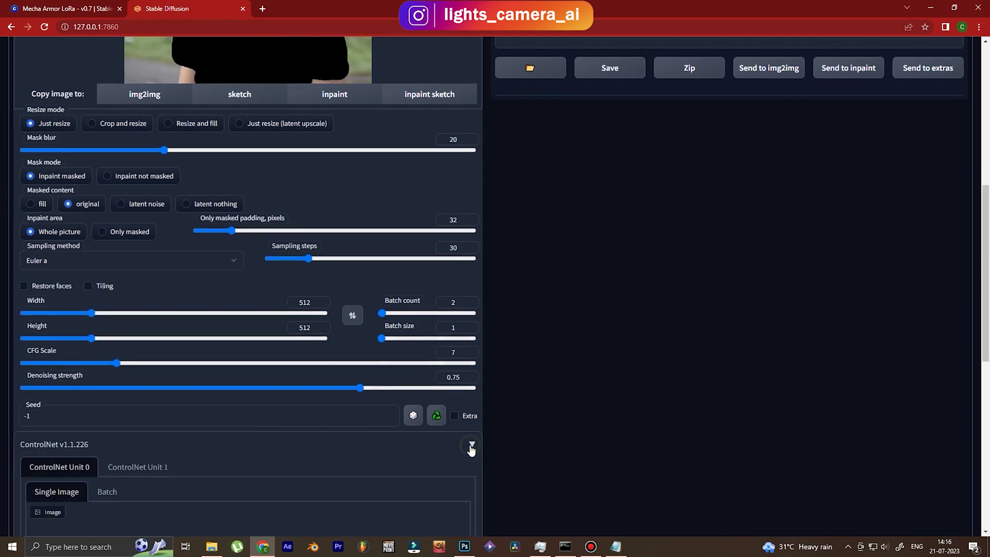
left_click_drag(988, 287, 968, 404)
left_click(54, 366)
left_click(148, 366)
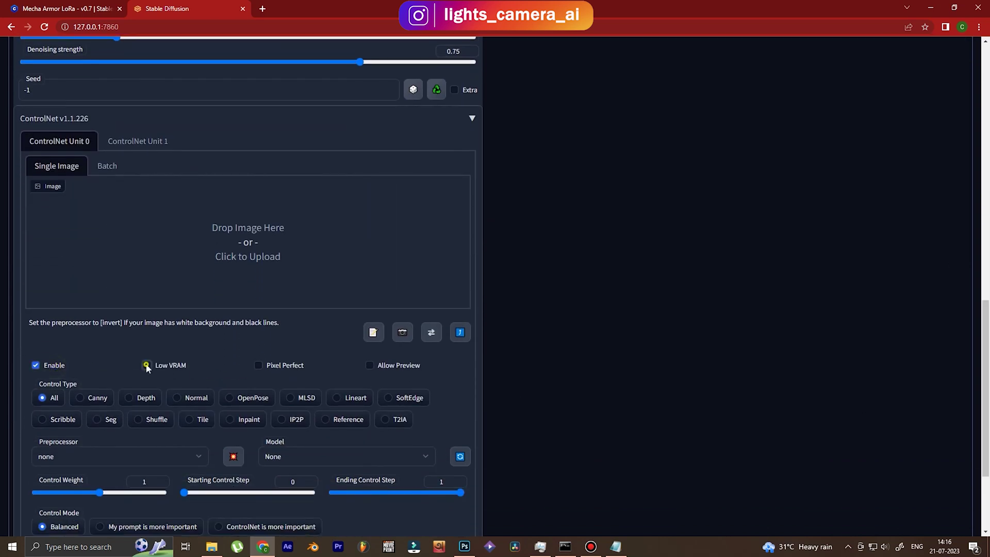
left_click(138, 400)
left_click(203, 456)
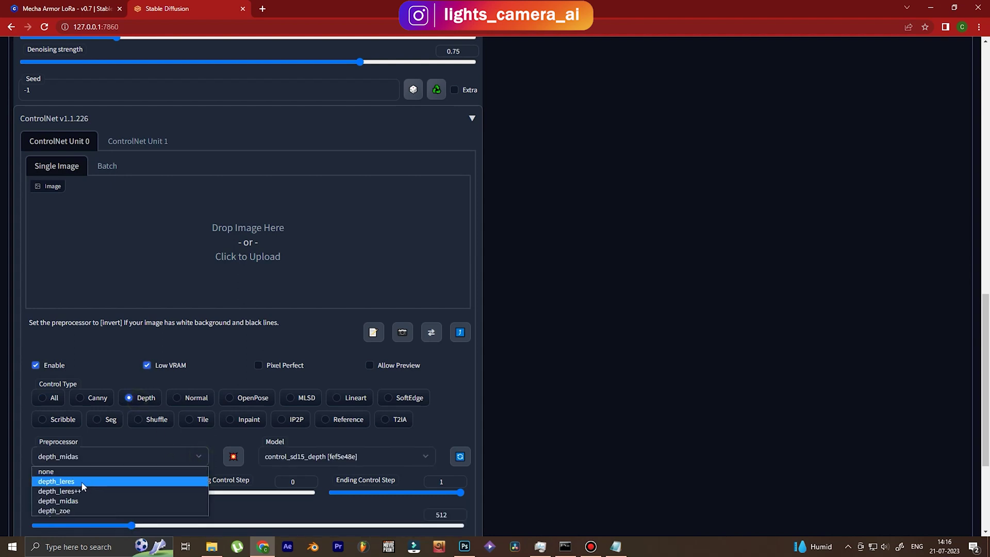
left_click(67, 482)
Step: Set the ControlNet Ending Control Step to 0.5 and generate the armored images
scroll(988, 317, "down", 5)
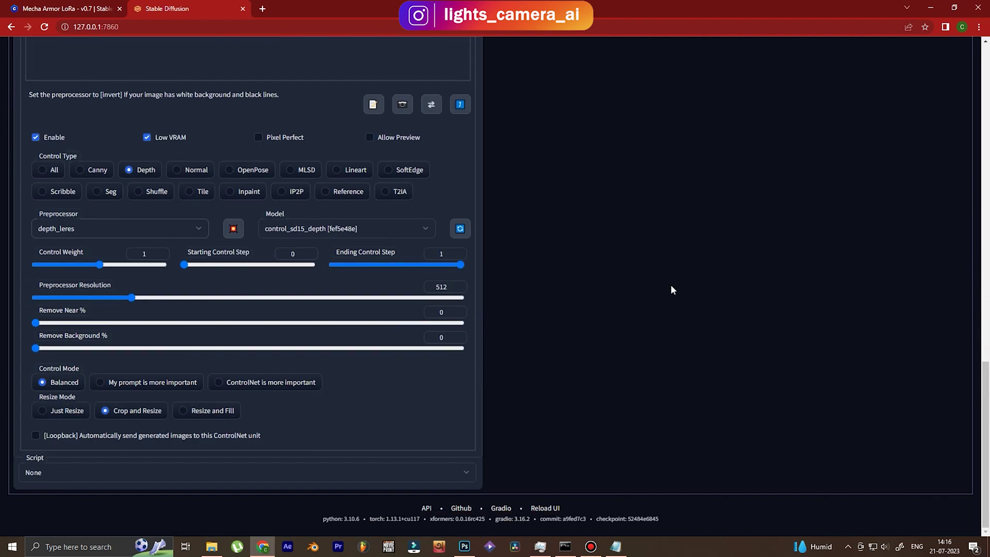
left_click(439, 253)
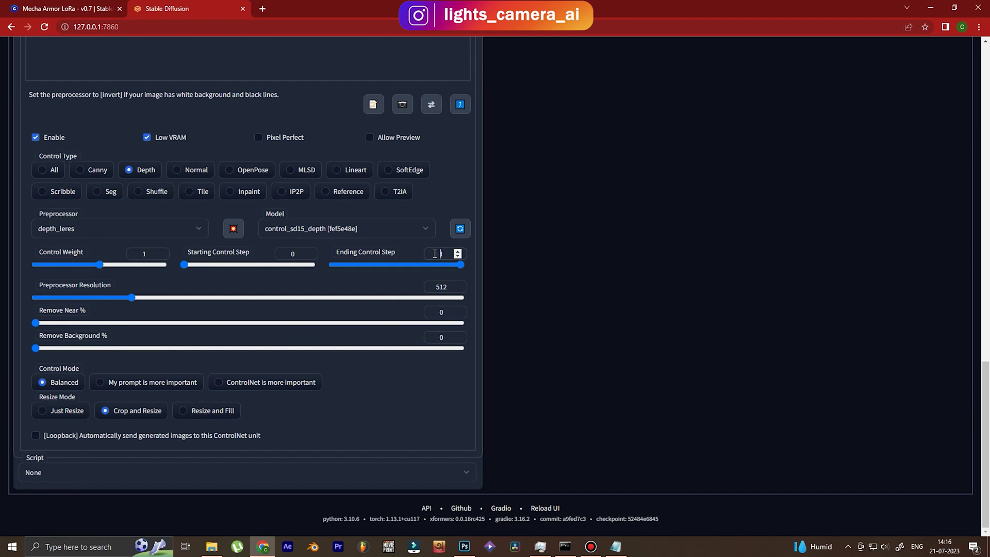
key("BackSpace")
type("0.5")
left_click(734, 323)
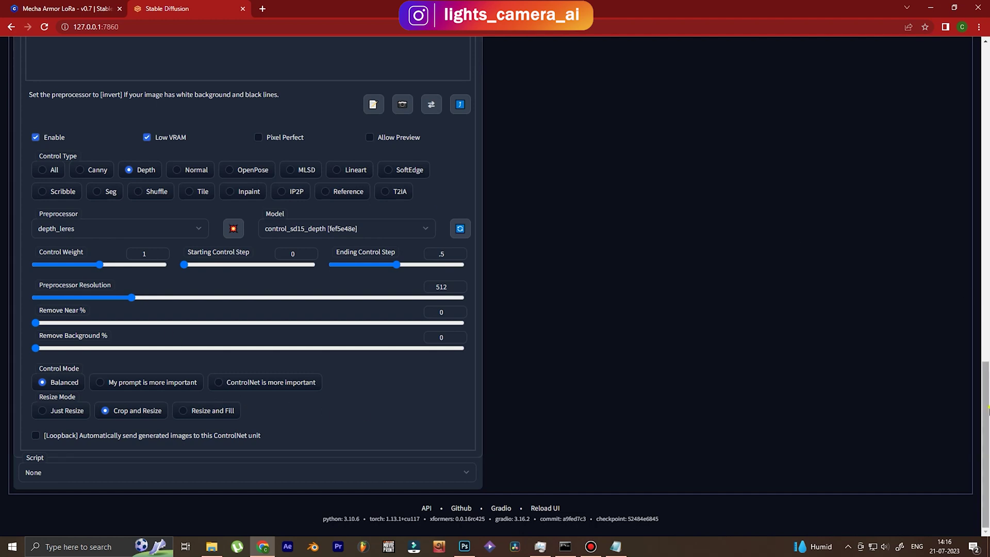
left_click_drag(986, 376, 986, 67)
left_click(884, 125)
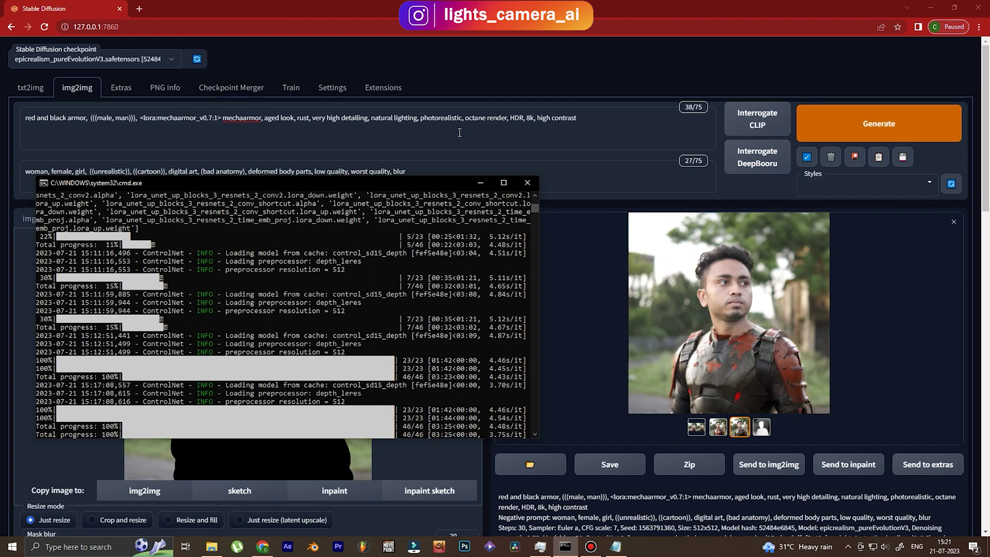
Step: Compare the bright red and dark red-and-black armor results, leaving the dark rusted one selected
left_click(727, 426)
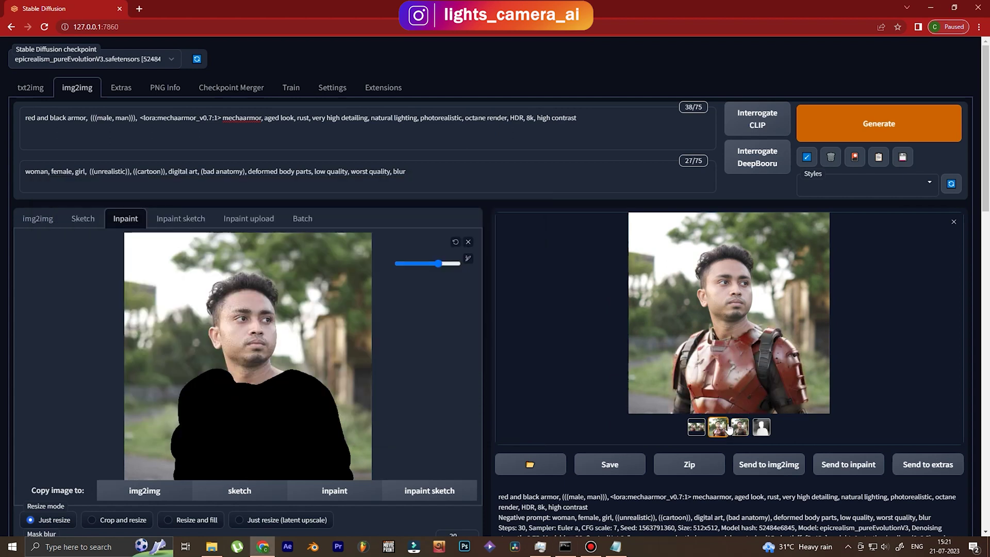
left_click(740, 428)
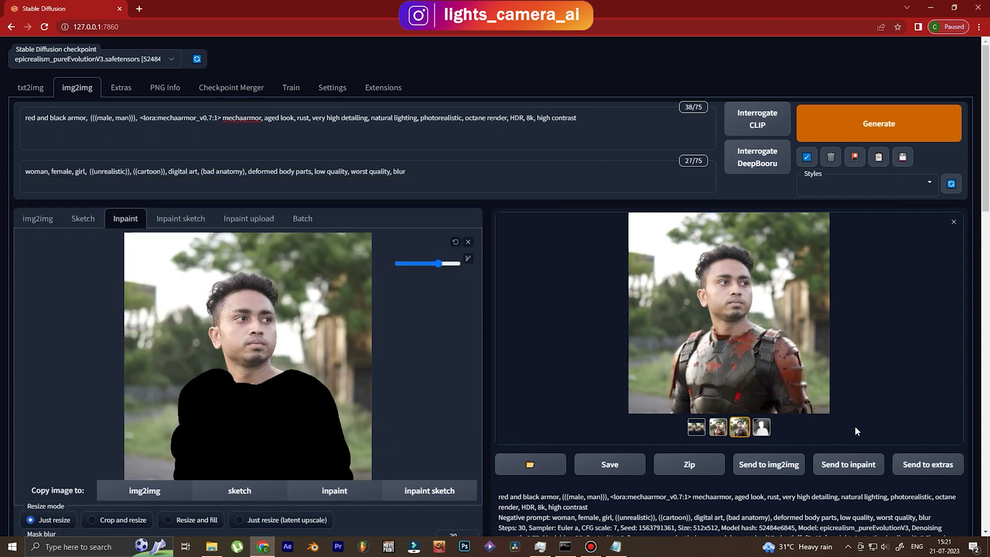
left_click(719, 432)
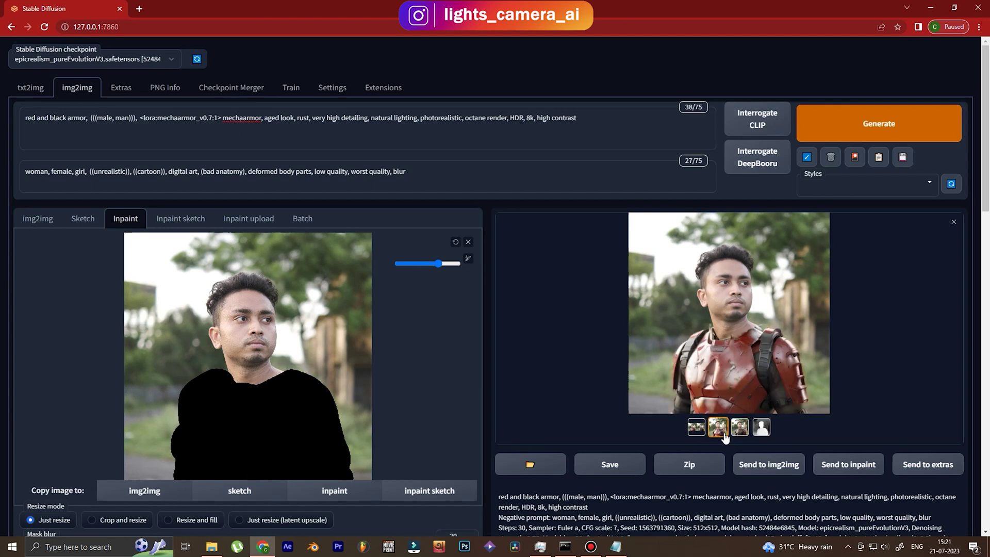
left_click(738, 429)
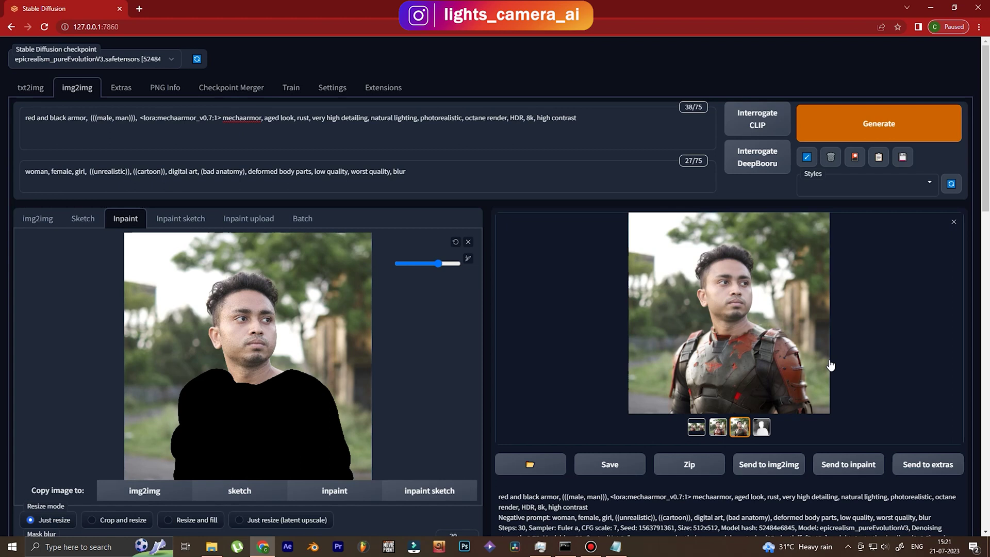
Step: Upscale the chosen image 4× with 4x-UltraSharp in Extras and drag 00144.png into Photoshop
left_click(937, 465)
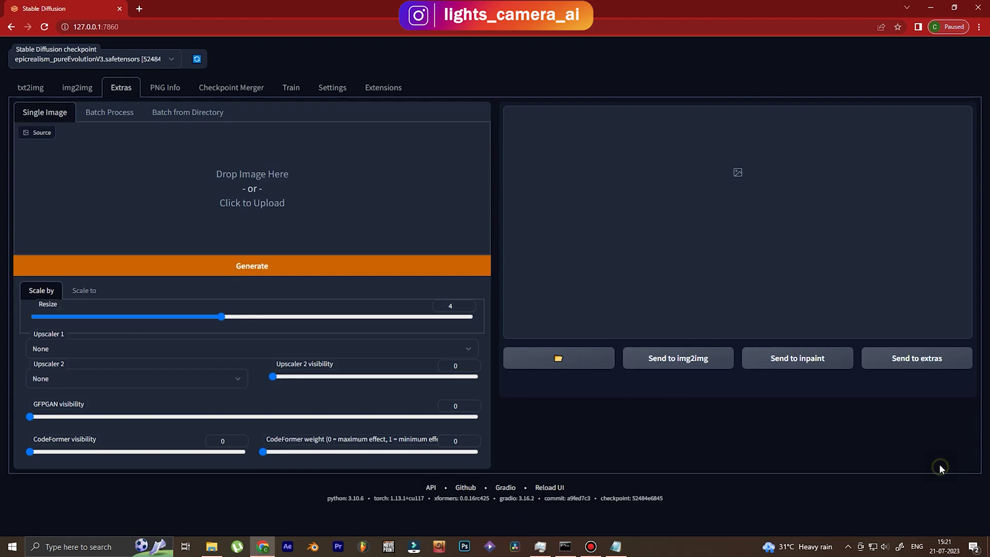
left_click(142, 346)
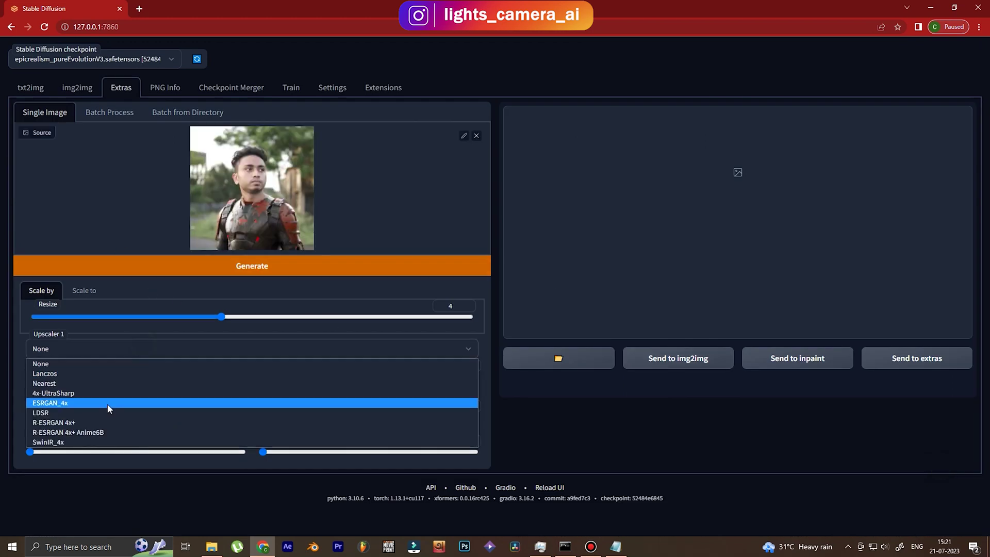
left_click(70, 393)
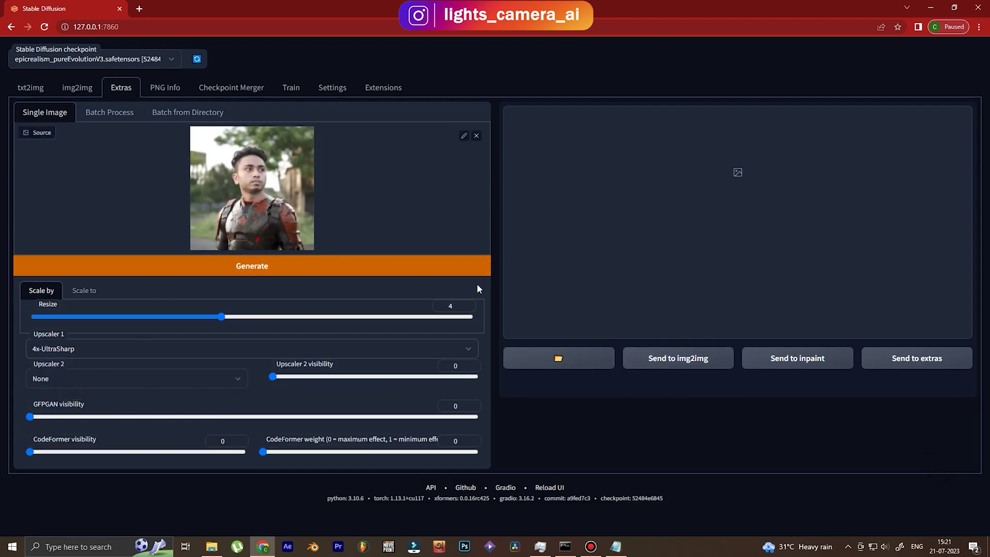
left_click(254, 266)
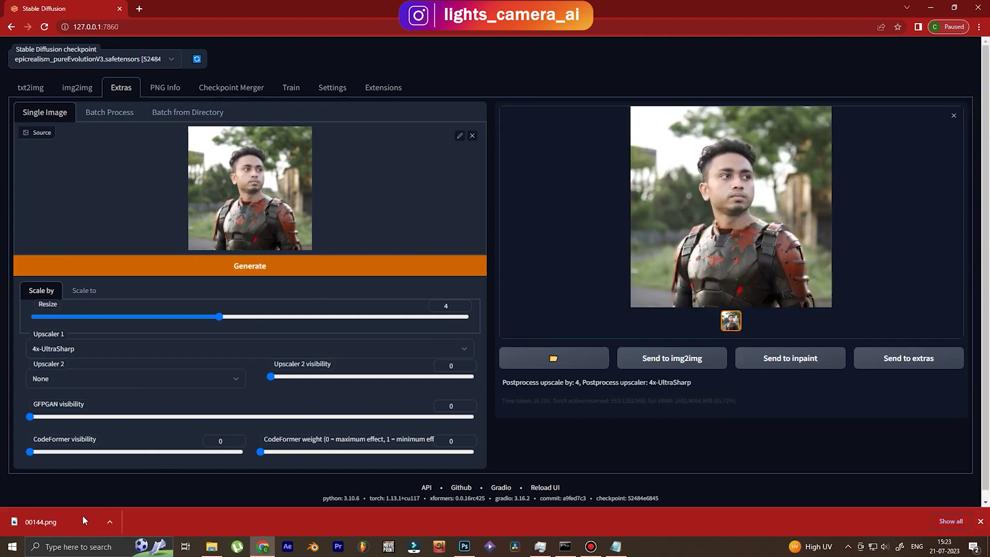
left_click_drag(83, 516, 361, 225)
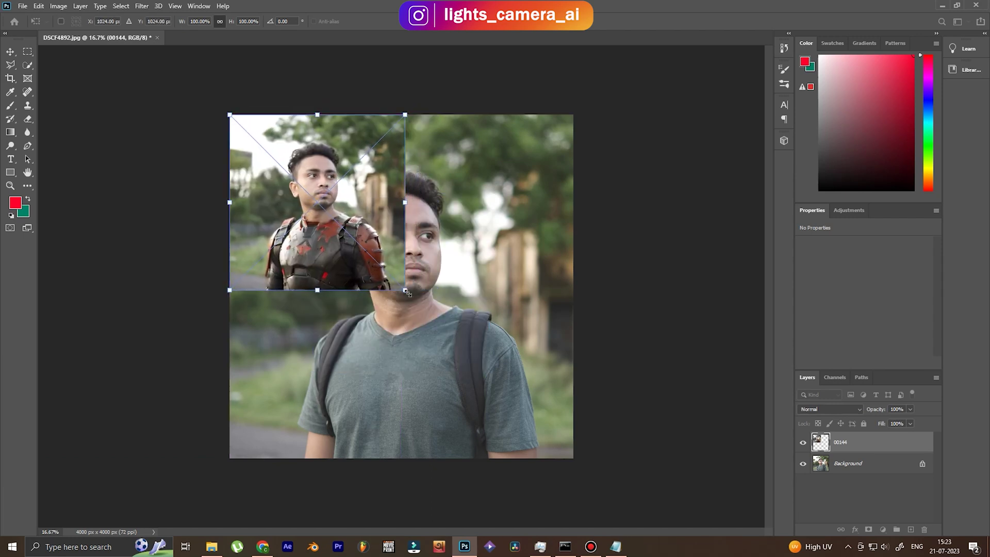
Step: Scale the 00144 layer to about 195% so it covers the whole canvas and commit
left_click_drag(407, 292, 604, 436)
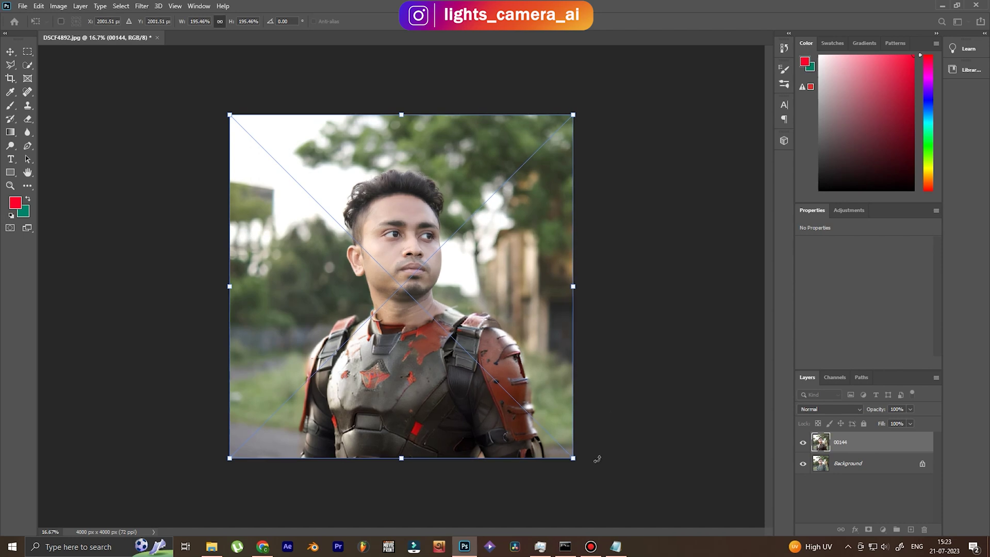
key("Return")
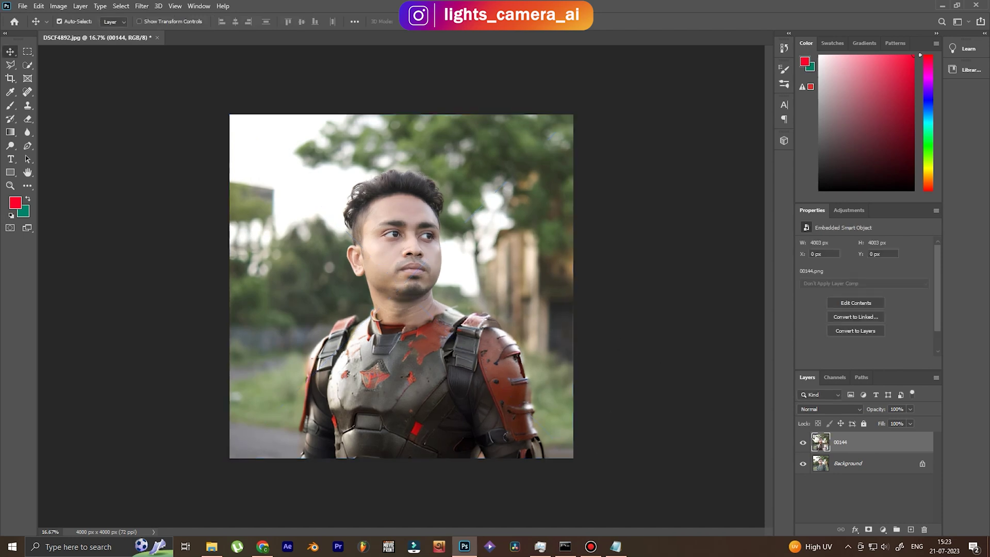
Step: Add a Hide All layer mask and paint white with a soft brush to reveal the armor on the chest
left_click(77, 6)
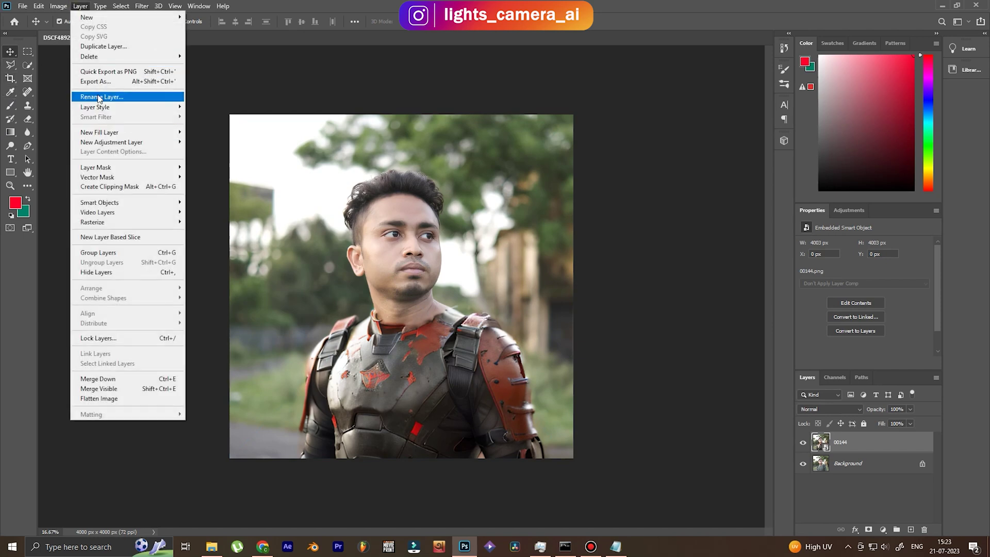
mouse_move(58, 6)
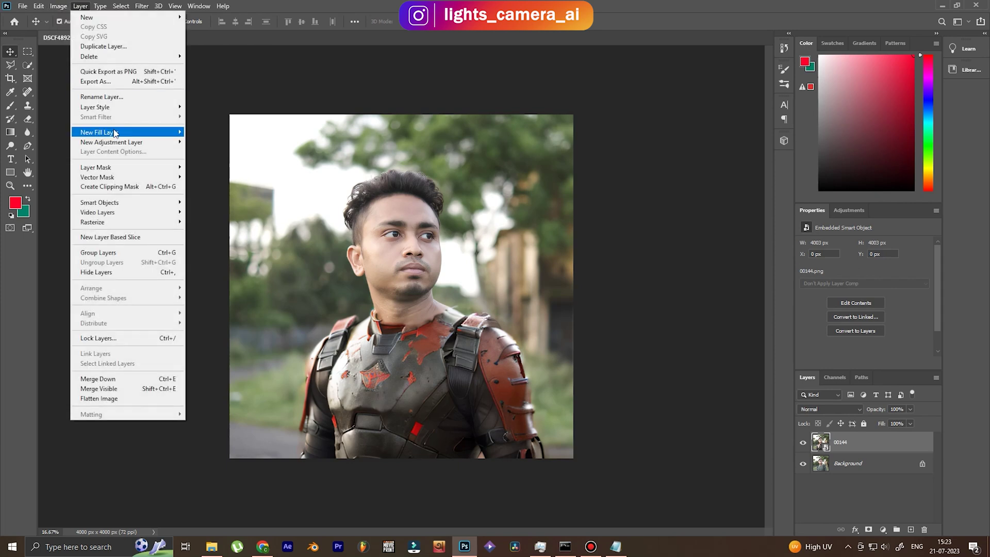
mouse_move(118, 167)
left_click(209, 178)
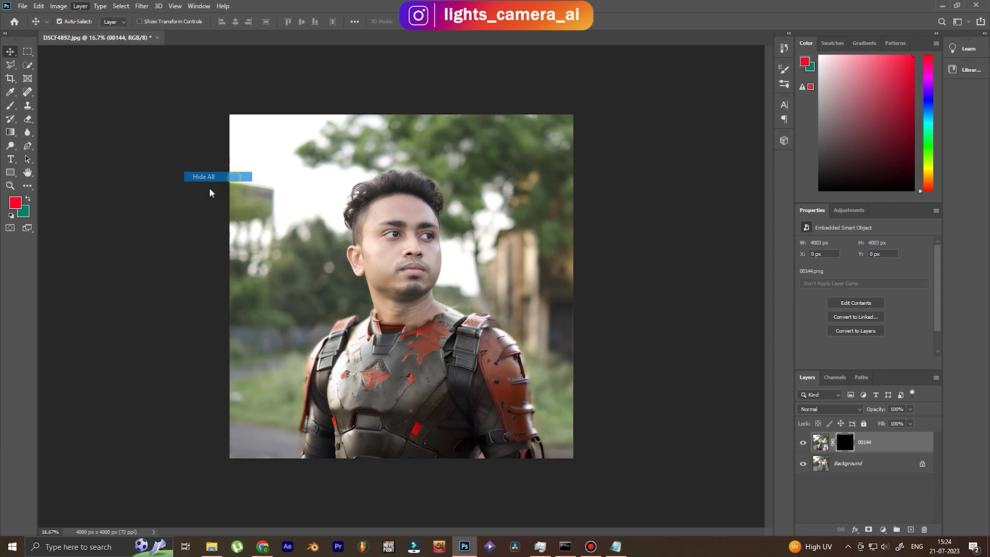
left_click(10, 105)
left_click(47, 22)
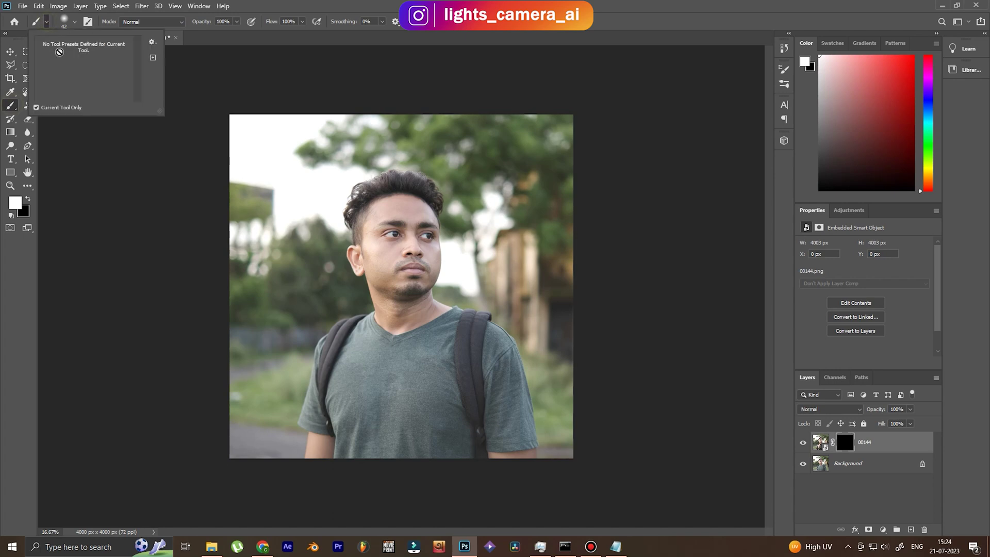
left_click(75, 22)
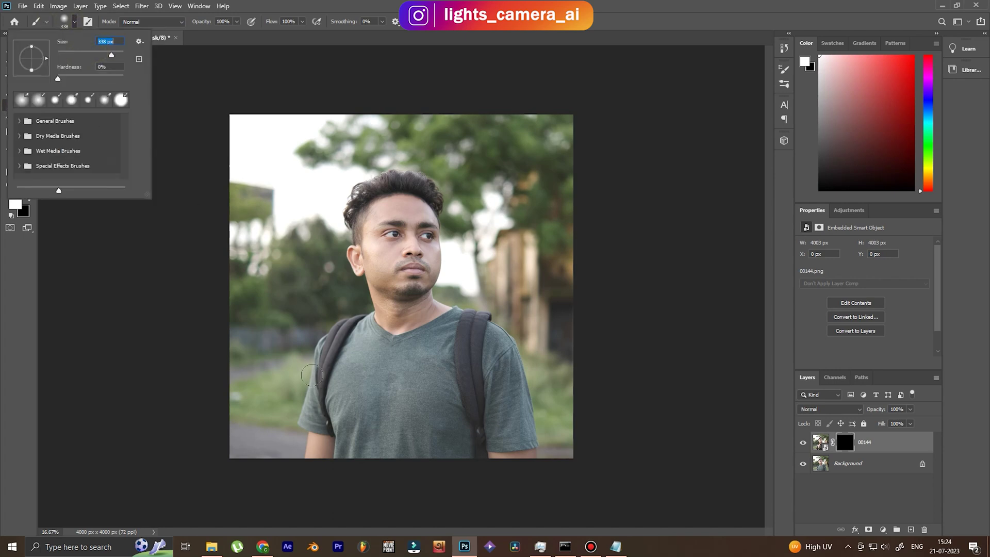
left_click(346, 439)
mouse_move(348, 467)
left_mouse_down()
mouse_move(359, 415)
mouse_move(373, 456)
mouse_move(411, 437)
mouse_move(420, 411)
mouse_move(448, 416)
mouse_move(344, 411)
mouse_move(403, 361)
mouse_move(439, 375)
mouse_move(335, 341)
mouse_move(362, 329)
mouse_move(311, 396)
mouse_move(509, 370)
mouse_move(531, 438)
mouse_move(471, 420)
mouse_move(317, 430)
mouse_move(424, 443)
mouse_move(528, 438)
mouse_move(317, 399)
mouse_move(392, 340)
mouse_move(452, 310)
mouse_move(469, 443)
mouse_move(385, 328)
mouse_move(417, 330)
left_mouse_up()
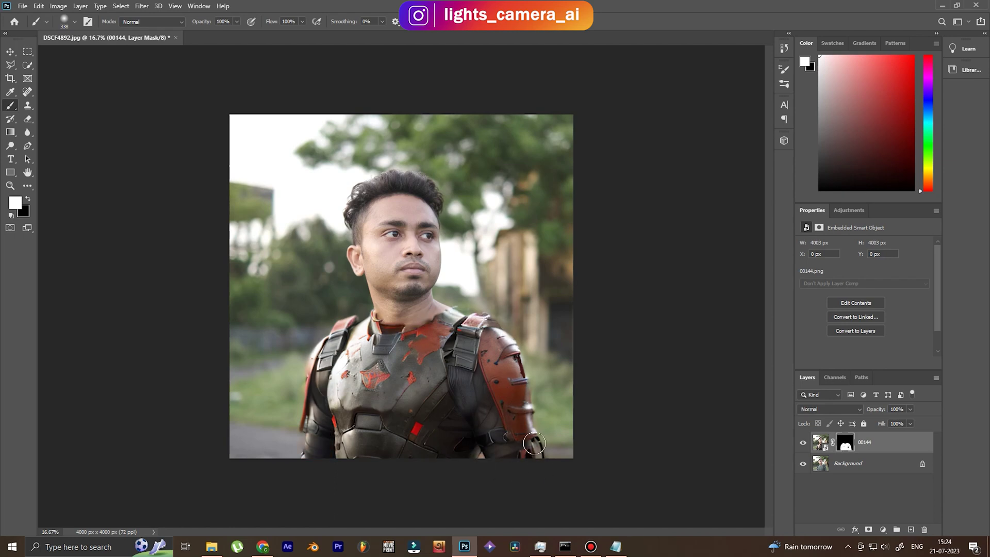
Step: Paint black with a smaller brush around the neck to restore the real skin
key("x")
key("ctrl+plus")
key("ctrl+plus")
key("ctrl+plus")
left_click(75, 21)
key("Return")
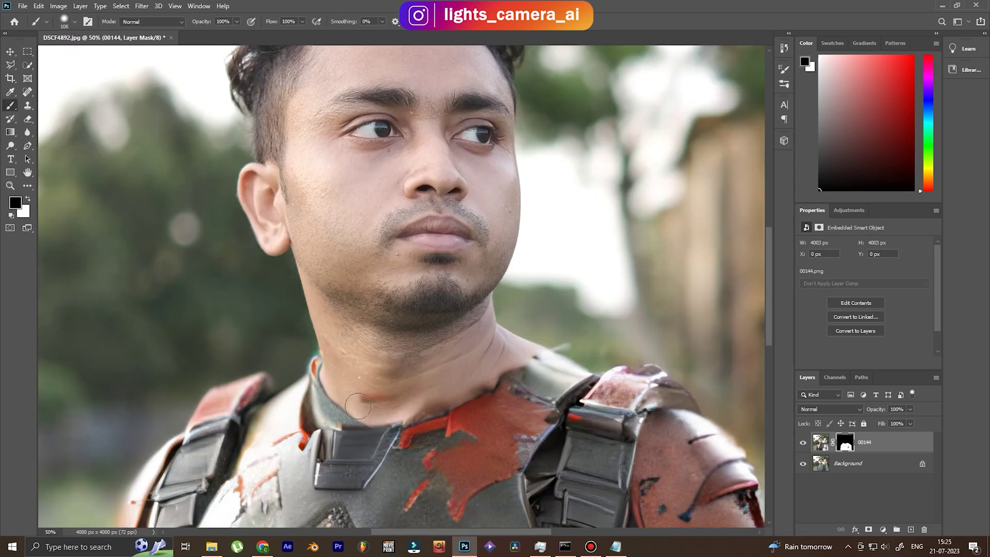
mouse_move(523, 356)
left_mouse_down()
mouse_move(583, 356)
mouse_move(484, 392)
mouse_move(327, 345)
mouse_move(309, 382)
mouse_move(361, 428)
mouse_move(336, 432)
mouse_move(320, 392)
mouse_move(361, 423)
mouse_move(340, 372)
mouse_move(381, 423)
left_mouse_up()
key("x")
key("x")
key("x")
key("x")
key("x")
key("x")
key("x")
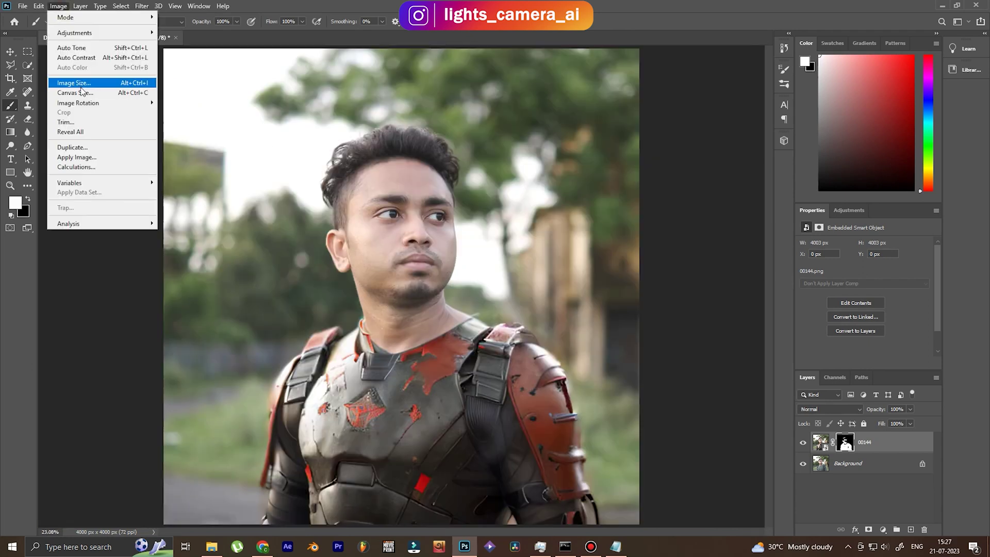
Step: Resize the composite to 512 × 512 px and start saving it as a new file
left_click(78, 84)
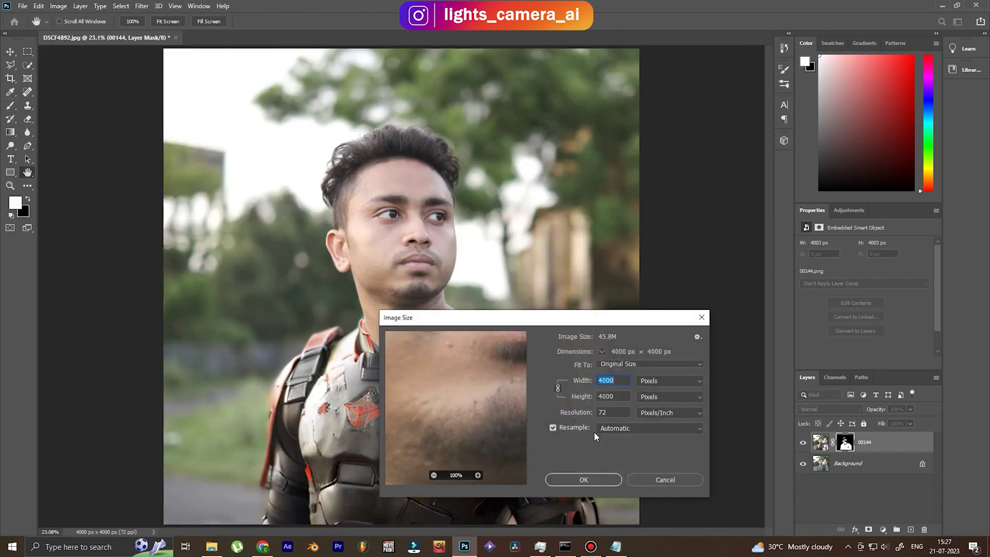
type("512")
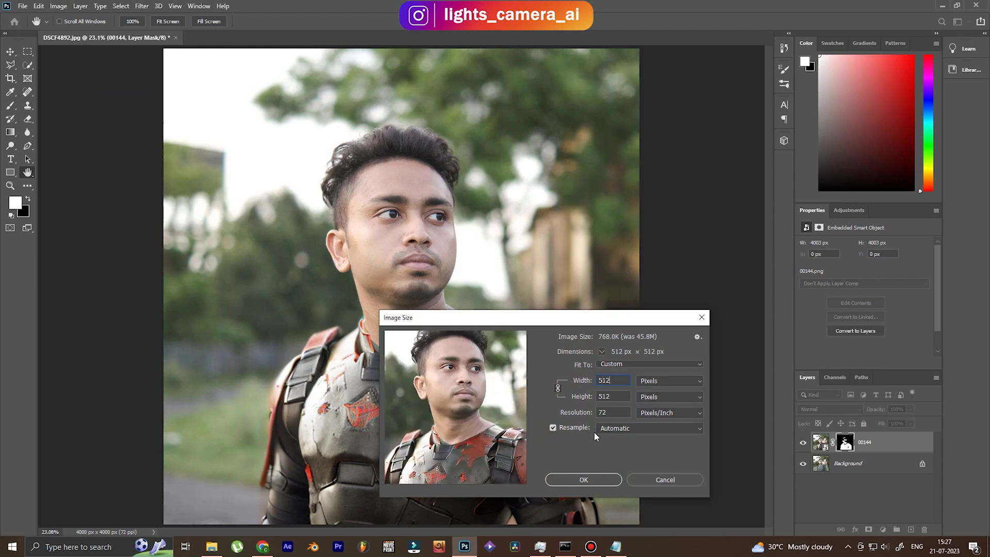
left_click(595, 479)
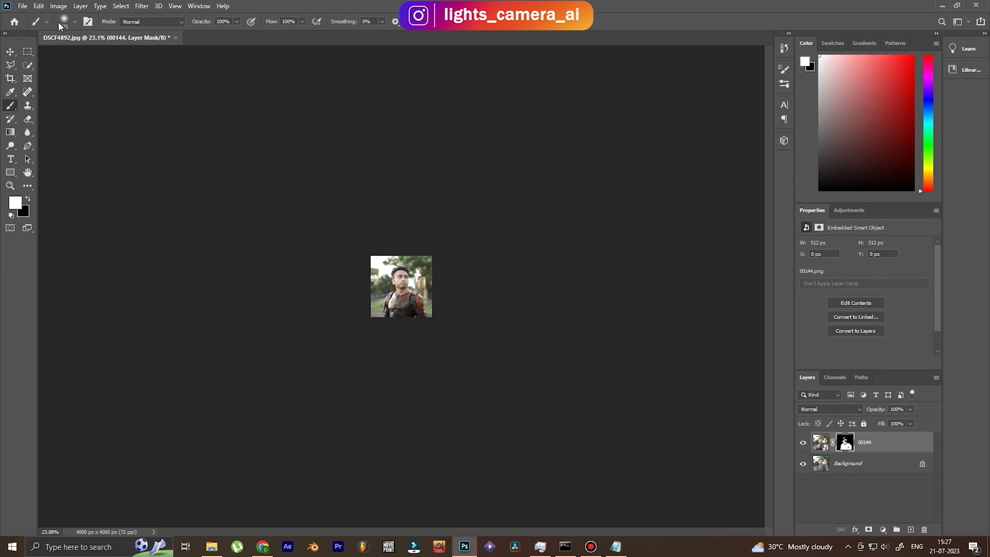
left_click(23, 6)
left_click(47, 130)
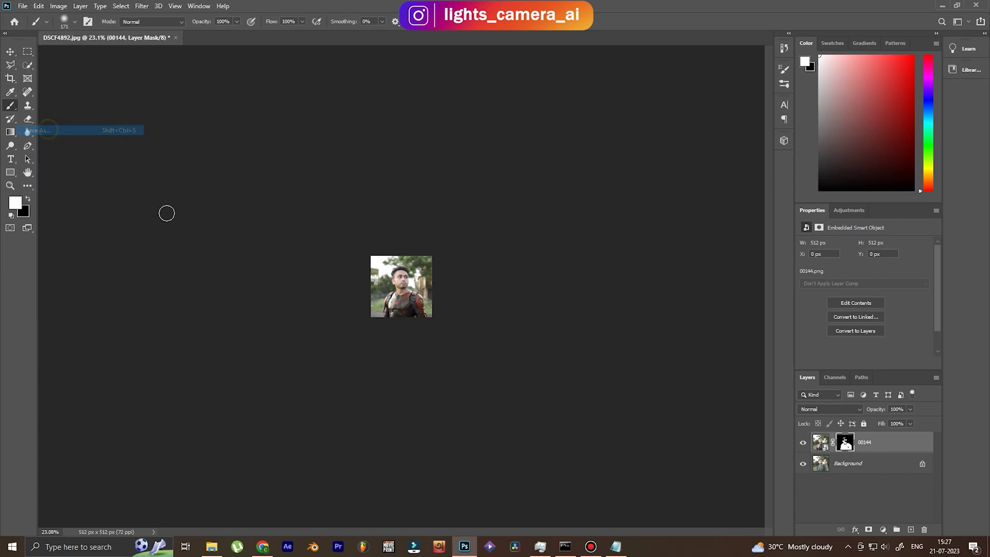
Step: Save the copy to the computer and load it into Inpaint in place of the old image
left_click(558, 362)
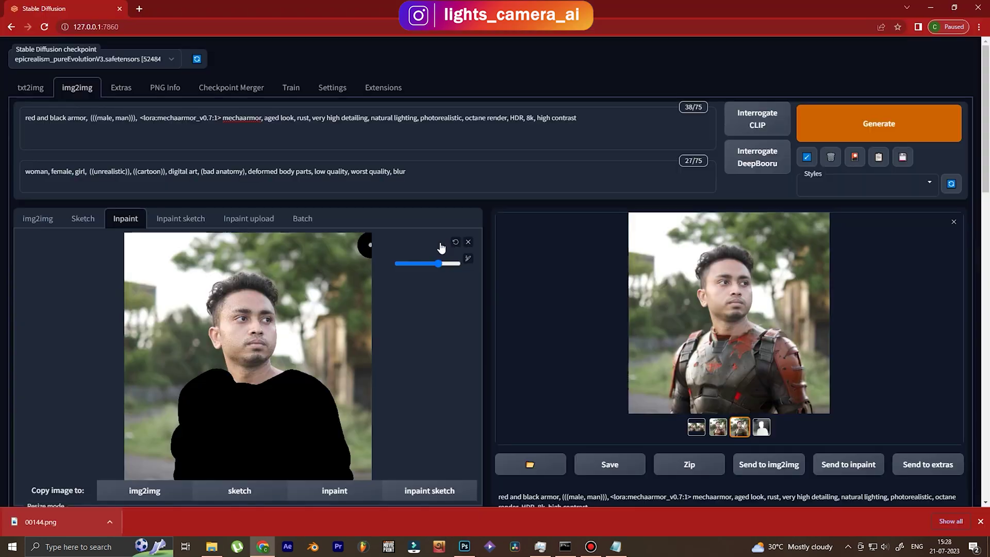
left_click(467, 243)
left_click(223, 340)
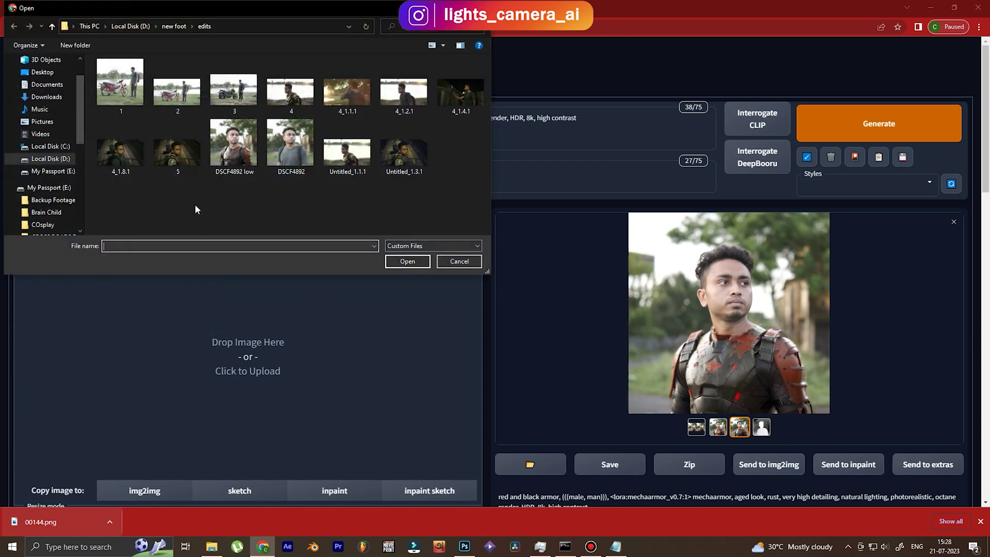
double_click(234, 134)
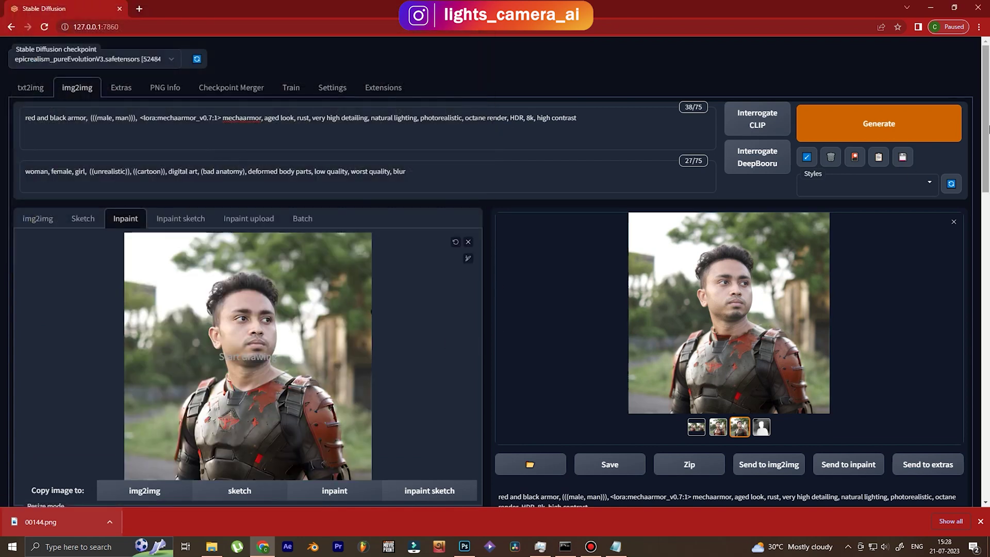
left_click_drag(985, 116, 988, 294)
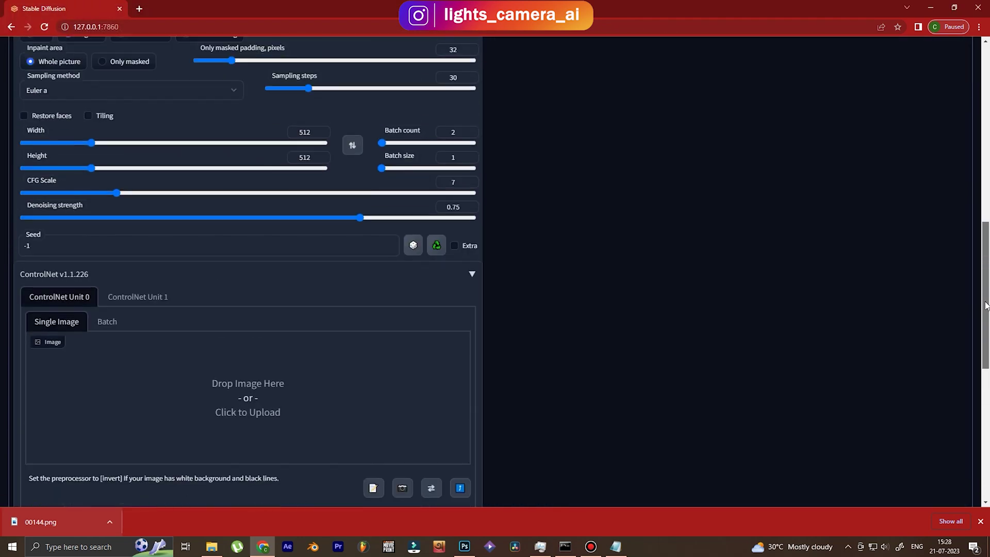
left_click(437, 246)
double_click(454, 206)
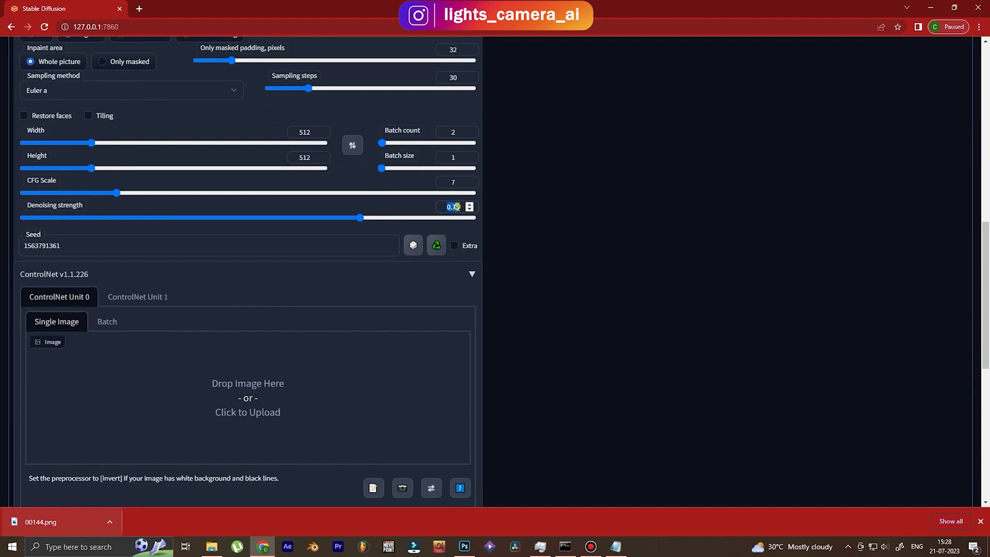
type(".25")
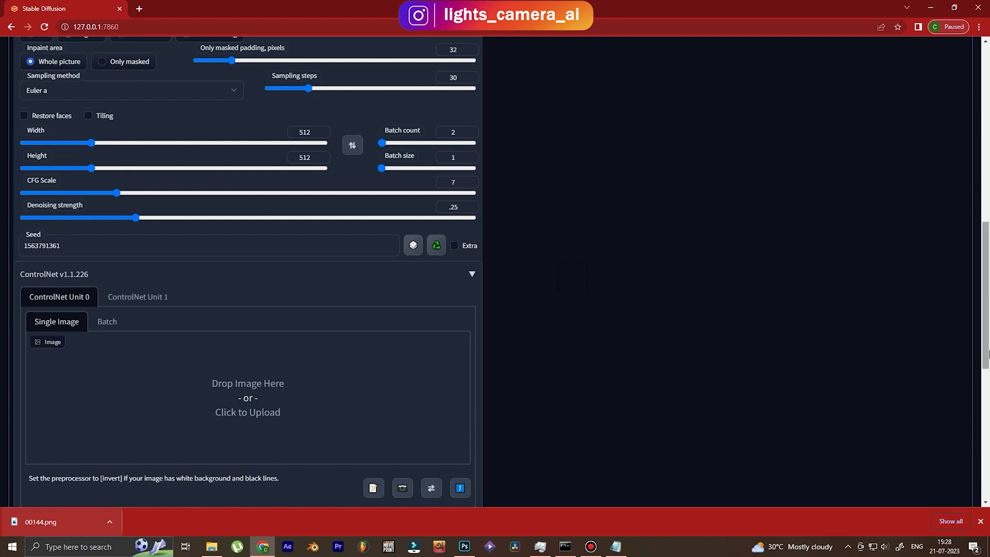
Step: Load DSCF4892 low into ControlNet and set the batch count to 1
left_click(981, 521)
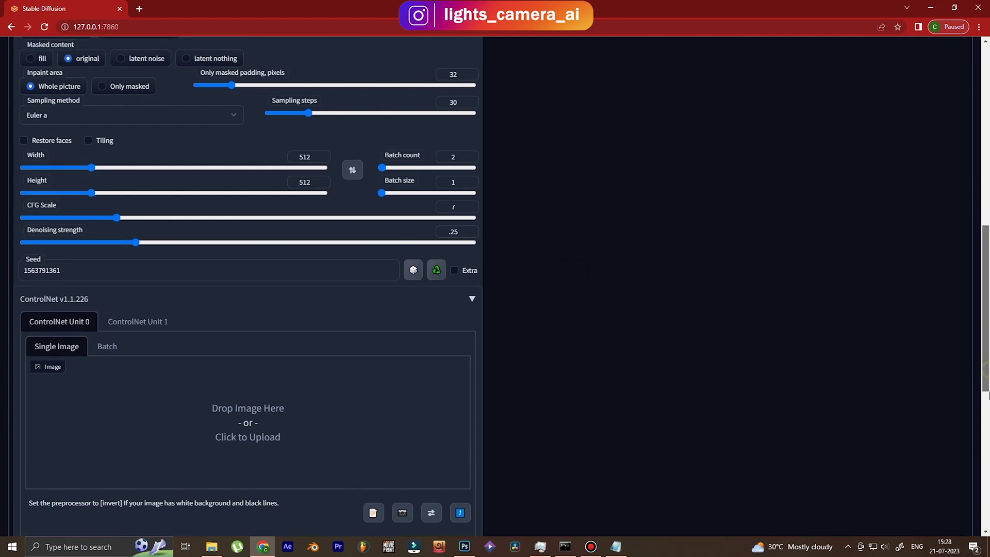
scroll(237, 360, "down", 2)
left_click(268, 339)
double_click(235, 148)
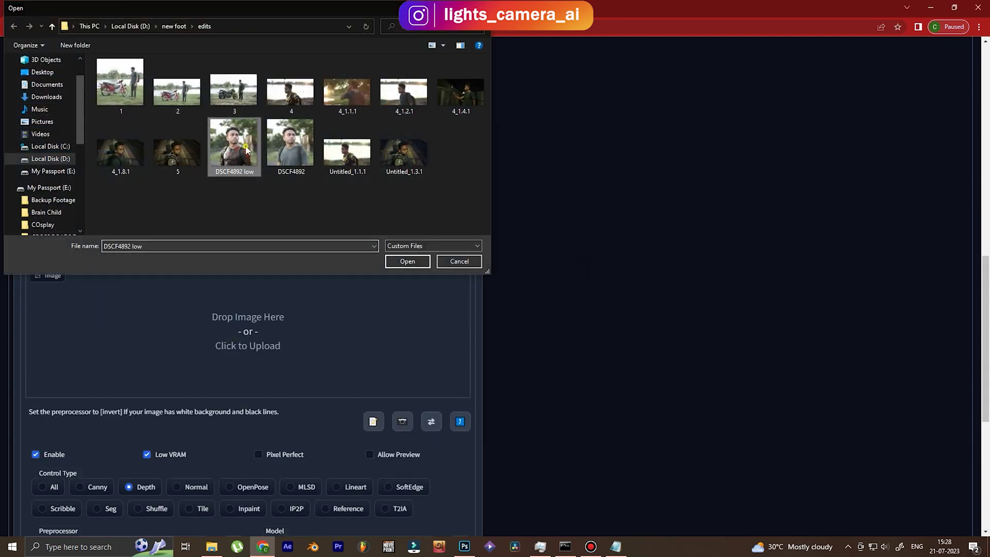
scroll(986, 372, "up", 7)
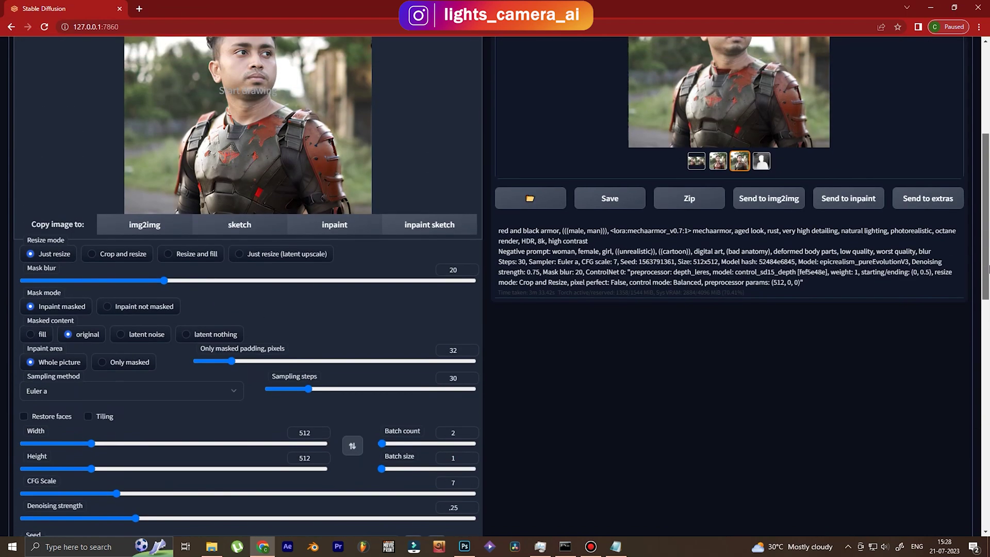
double_click(454, 439)
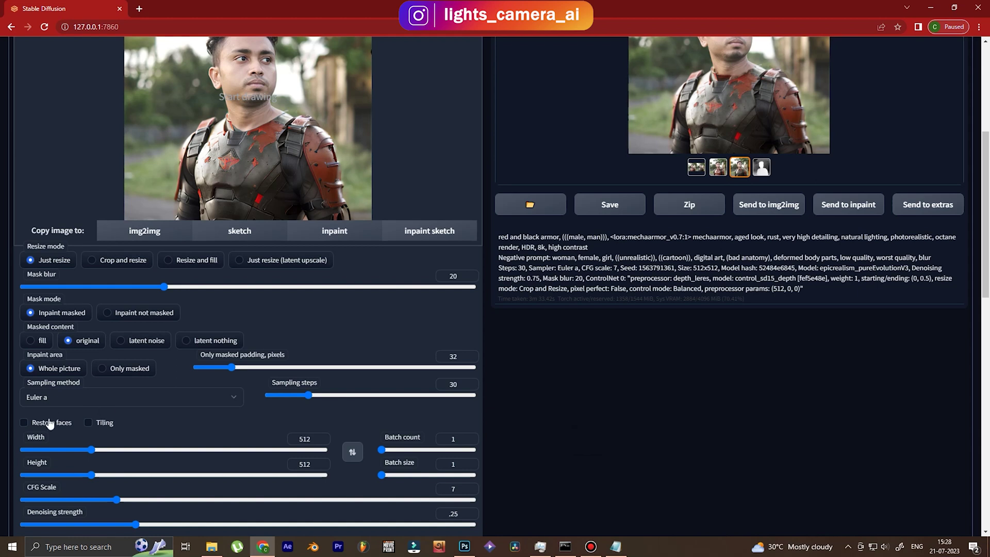
scroll(974, 165, "up", 5)
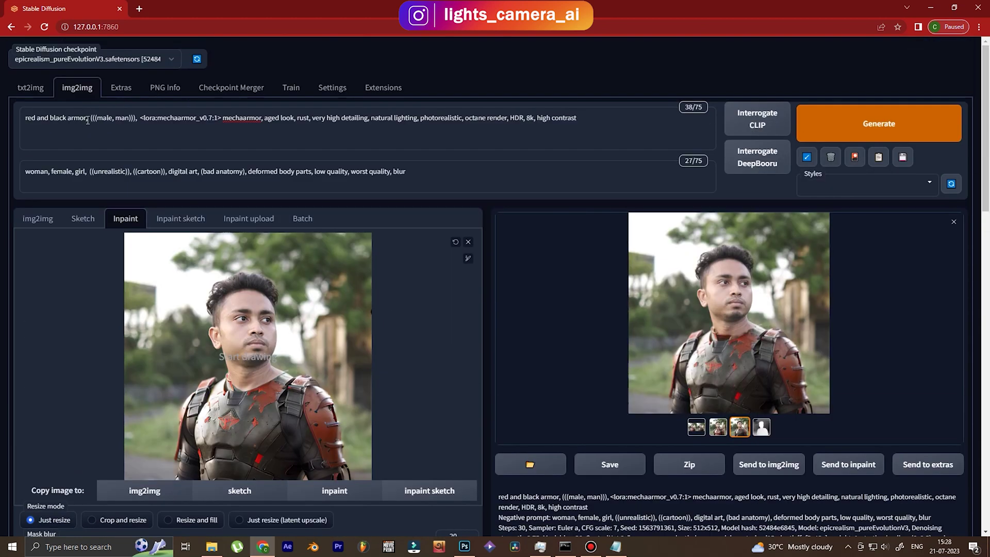
Step: Swap 'red and black armor' for 'dystopian background', drop '(((male, man)))', and remove 'woman, female, girl' from negatives
left_click_drag(89, 120, 47, 121)
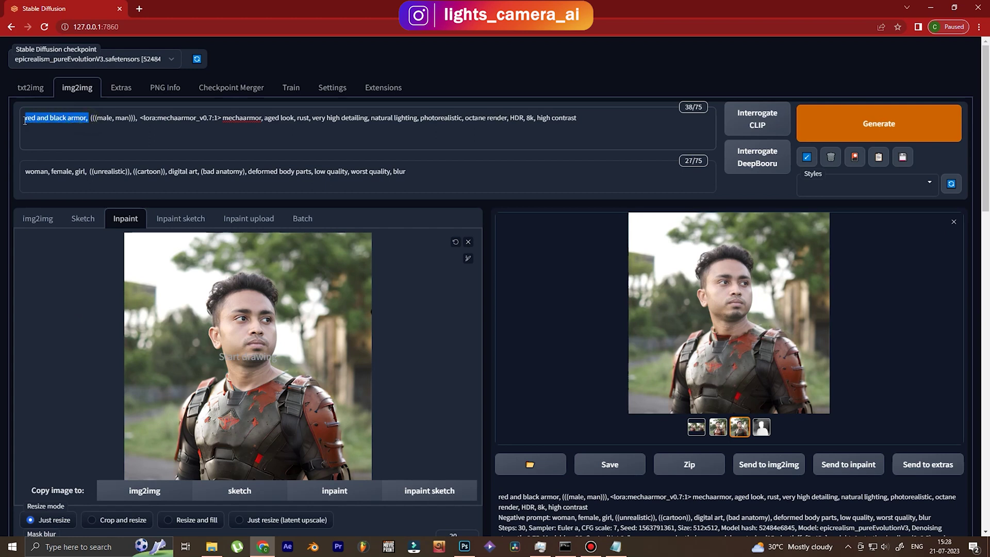
key("BackSpace")
type("dystopian")
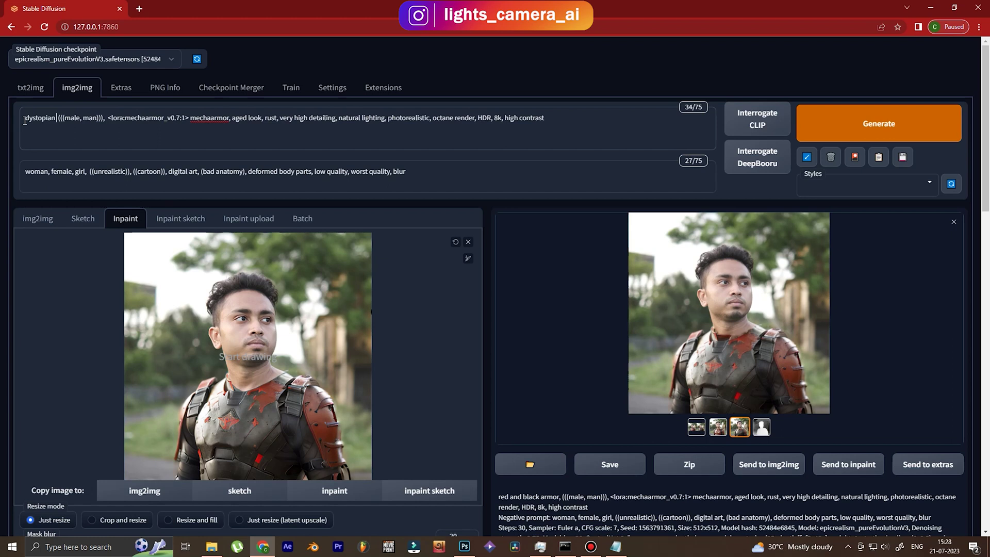
type(" location,")
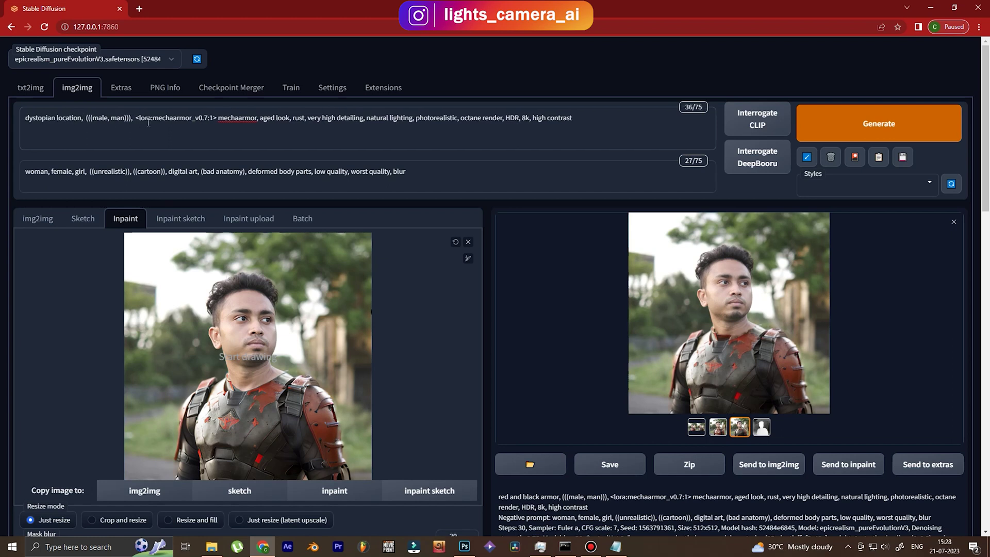
left_click_drag(133, 119, 85, 119)
key("BackSpace")
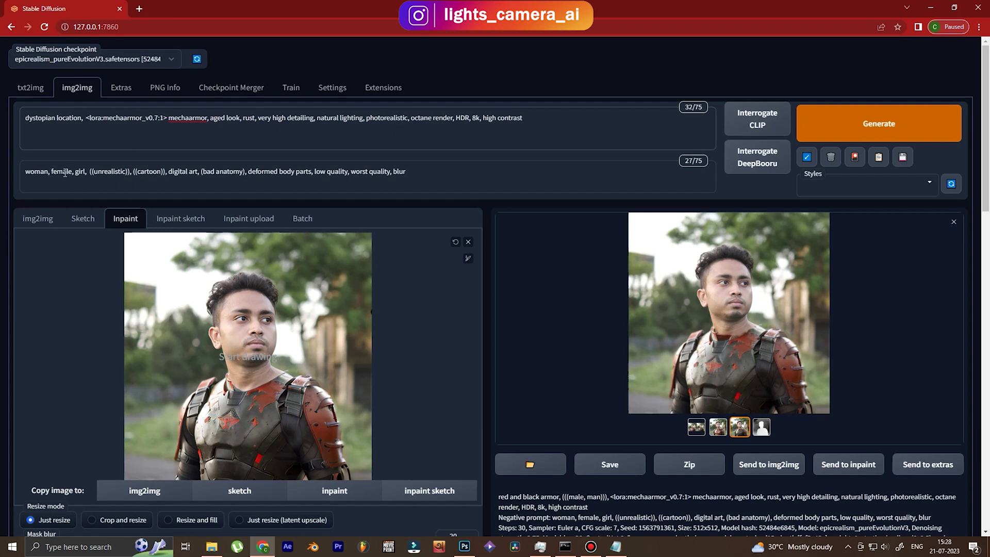
left_click_drag(90, 172, 26, 172)
key("BackSpace")
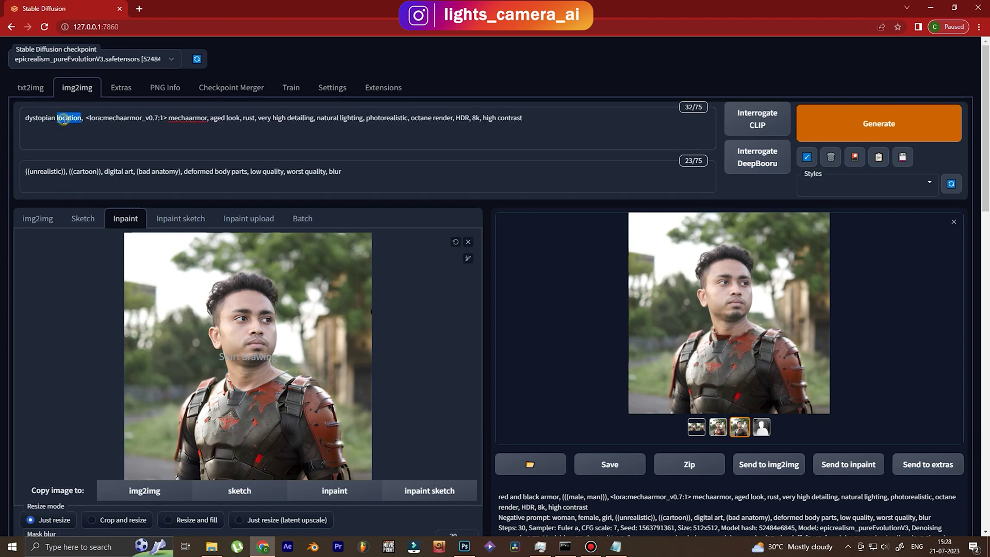
type("background")
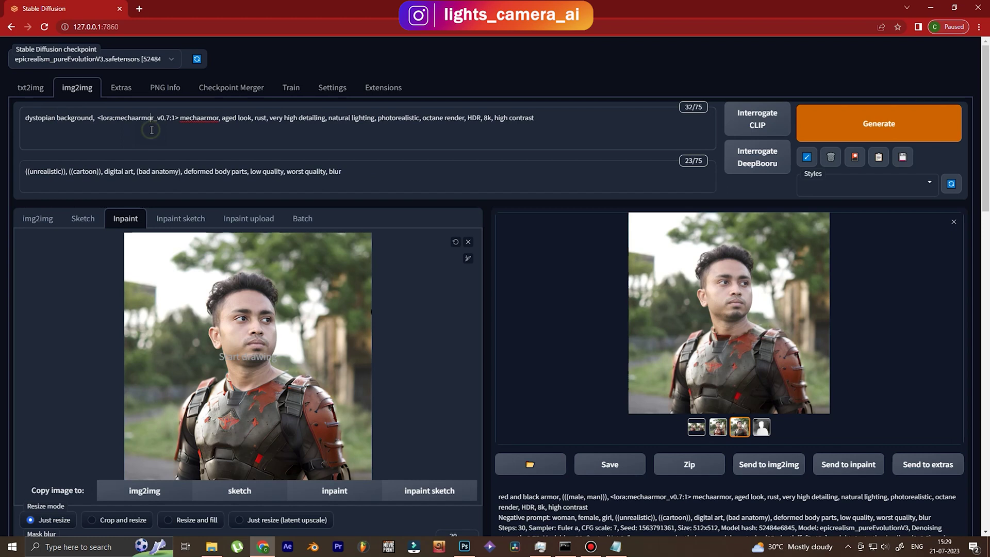
left_click_drag(989, 119, 985, 382)
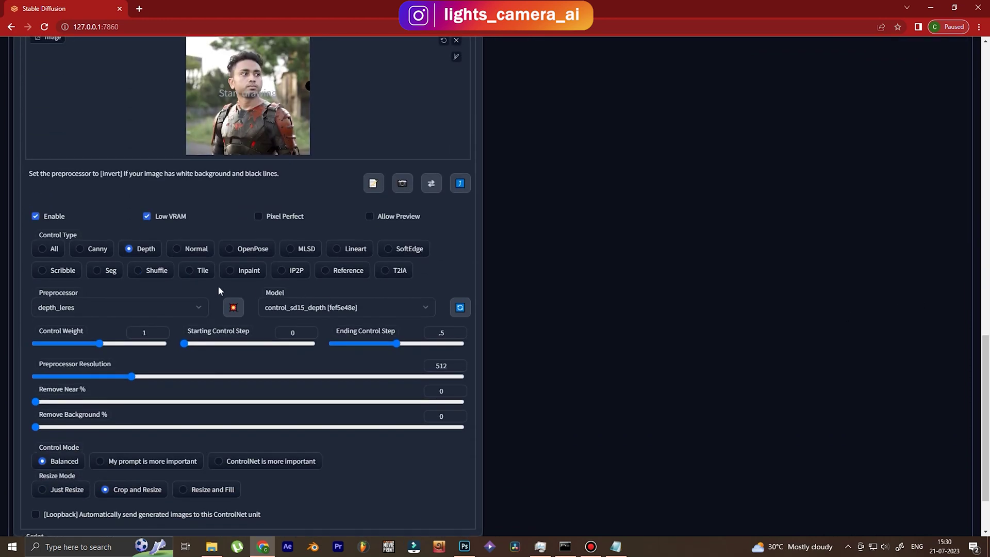
Step: Switch ControlNet to Tile with an ending control step of 1
left_click(196, 274)
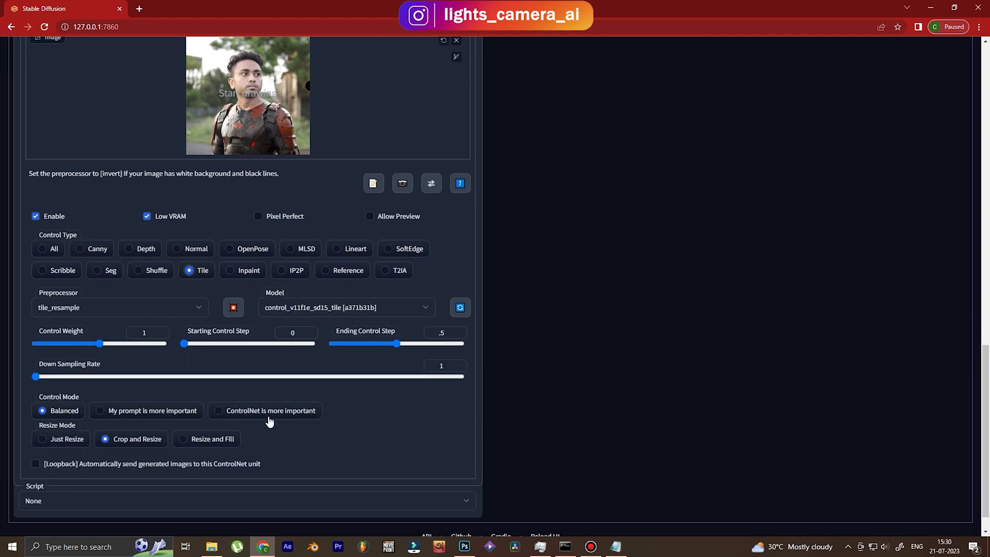
left_click(460, 343)
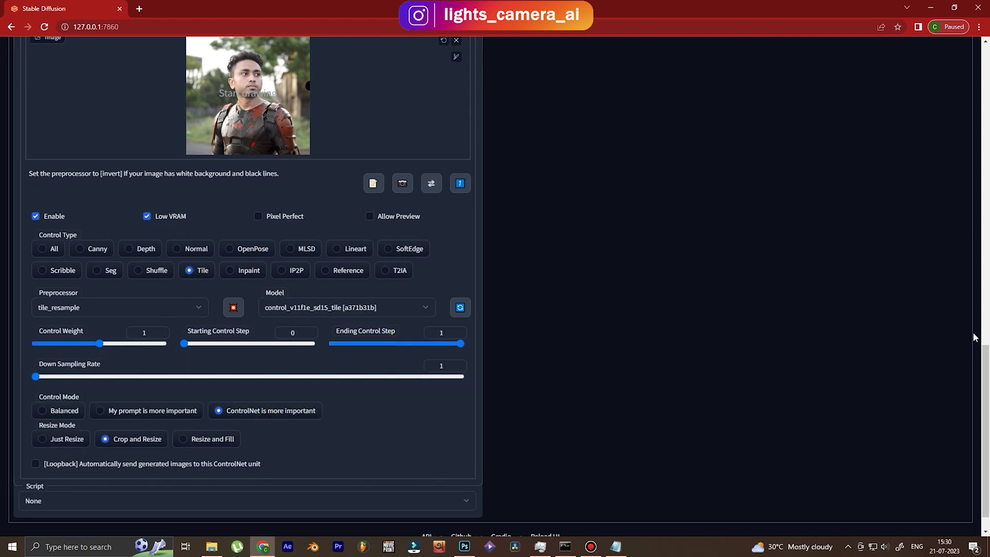
scroll(505, 451, "down", 1)
Step: Choose the Ultimate SD upscale script, scaling from image size by 2×
left_click(404, 472)
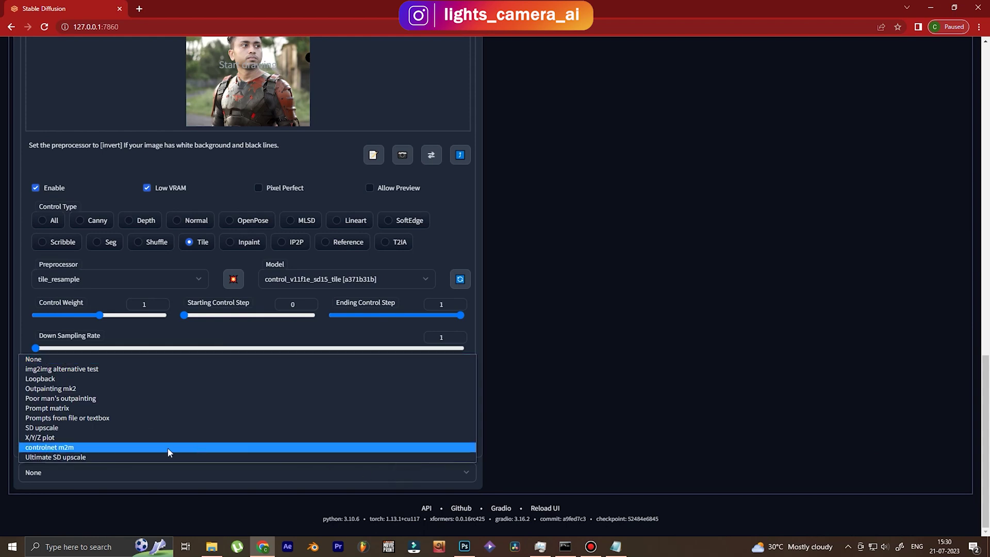
left_click(99, 458)
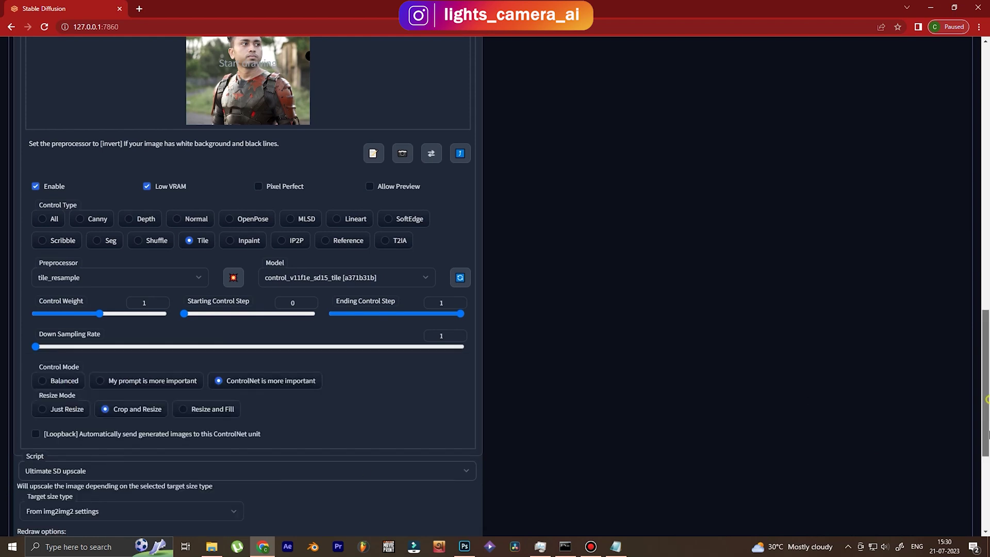
scroll(418, 400, "down", 5)
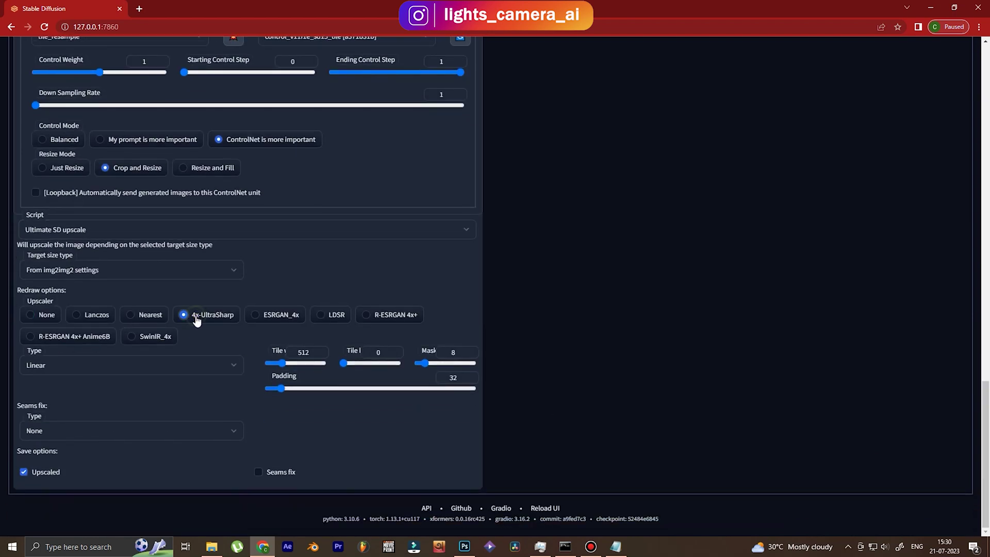
left_click(221, 269)
left_click(156, 301)
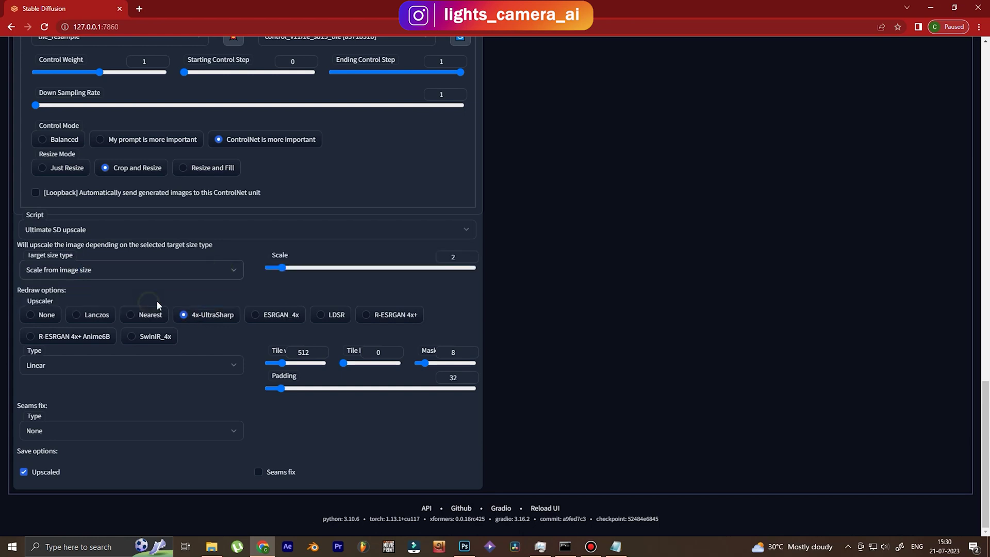
scroll(496, 292, "up", 10)
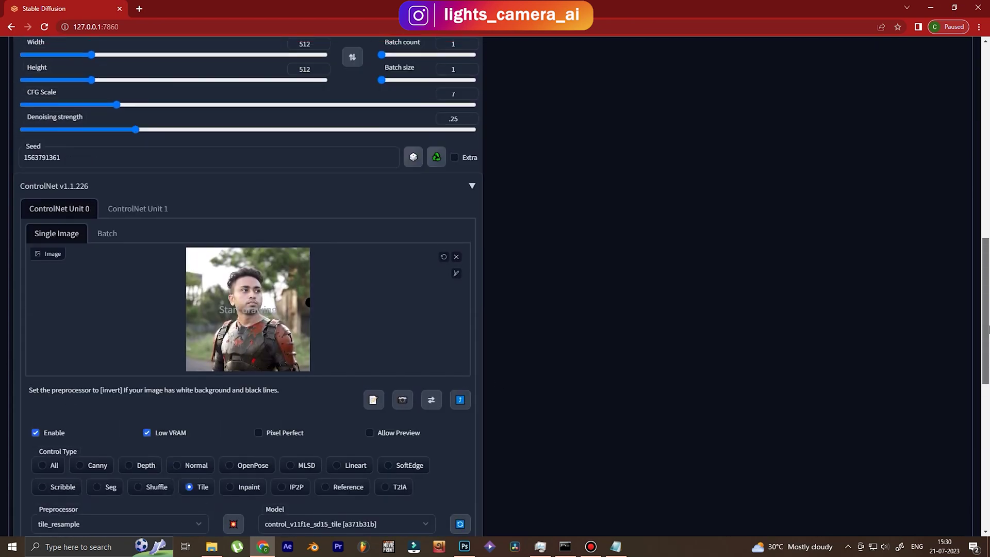
left_click_drag(988, 306, 989, 68)
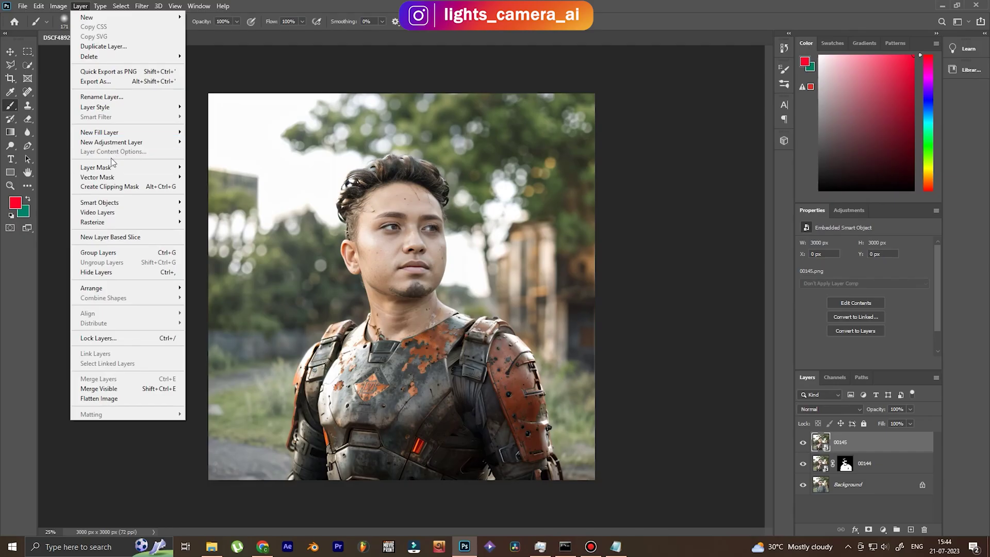
Step: Add a Reveal All mask to layer 00145 and set the soft brush to 275 px
mouse_move(112, 168)
left_click(205, 167)
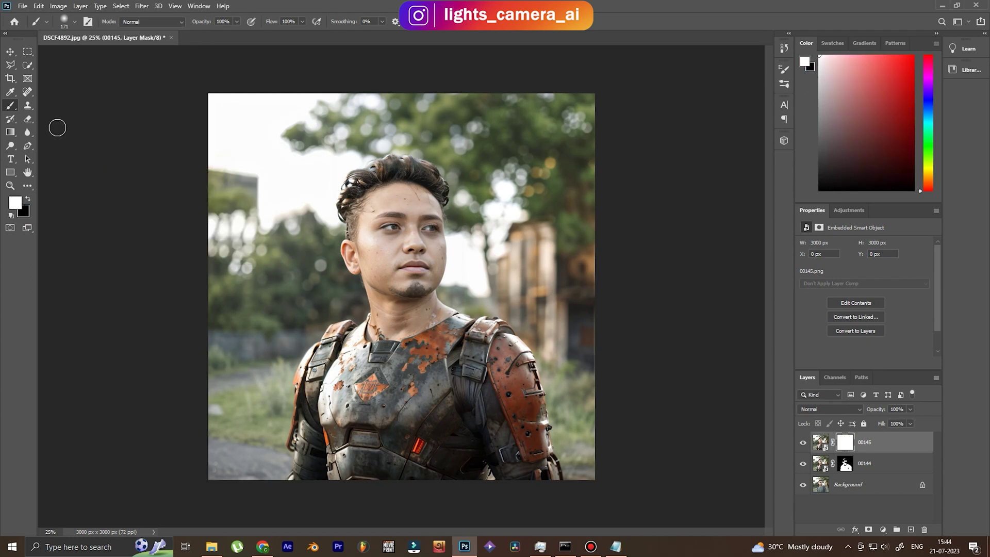
left_click(74, 21)
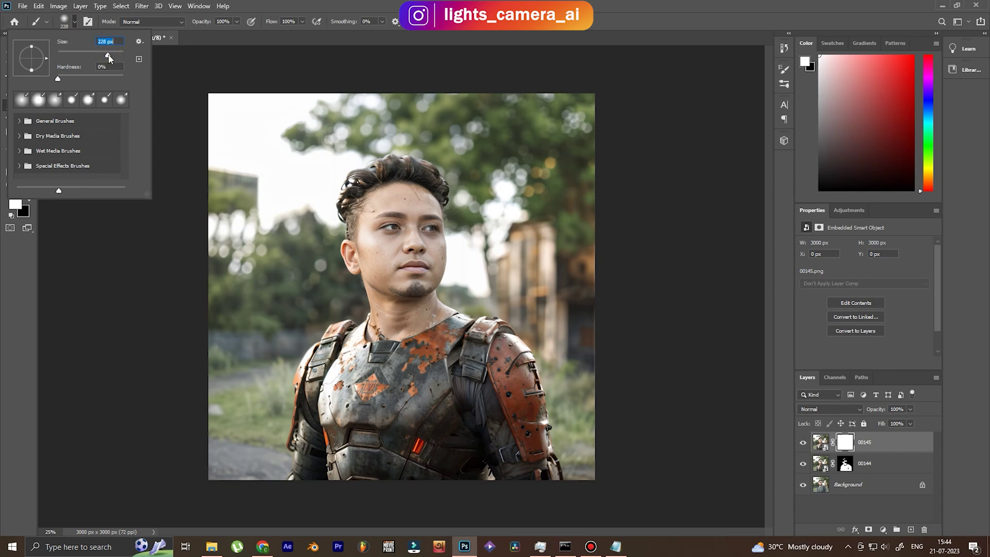
left_click(148, 308)
Step: Paint black on the mask over both eyes, nose, mouth and chin to restore the original face
key("ctrl+plus")
key("ctrl+plus")
key("ctrl+plus")
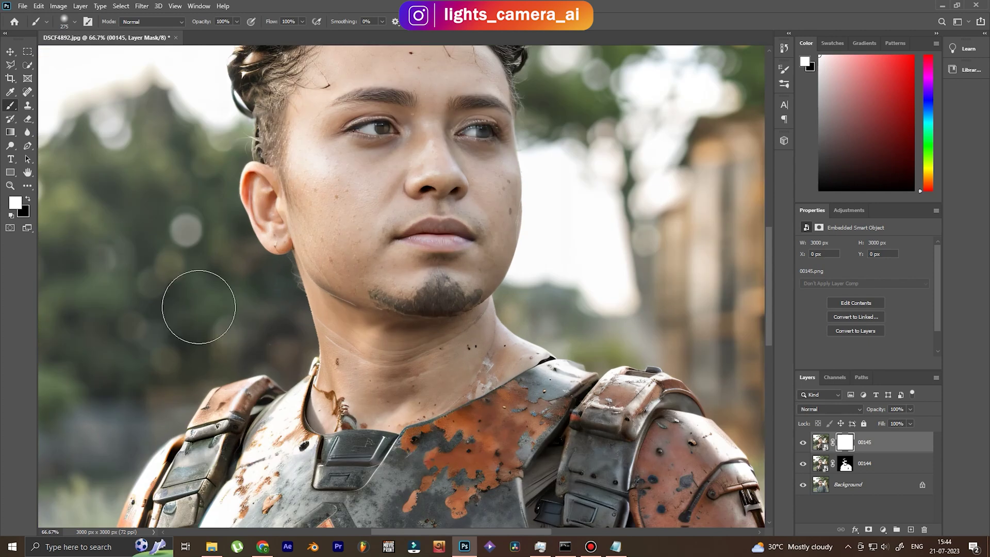
key("h")
left_click_drag(378, 192, 328, 233)
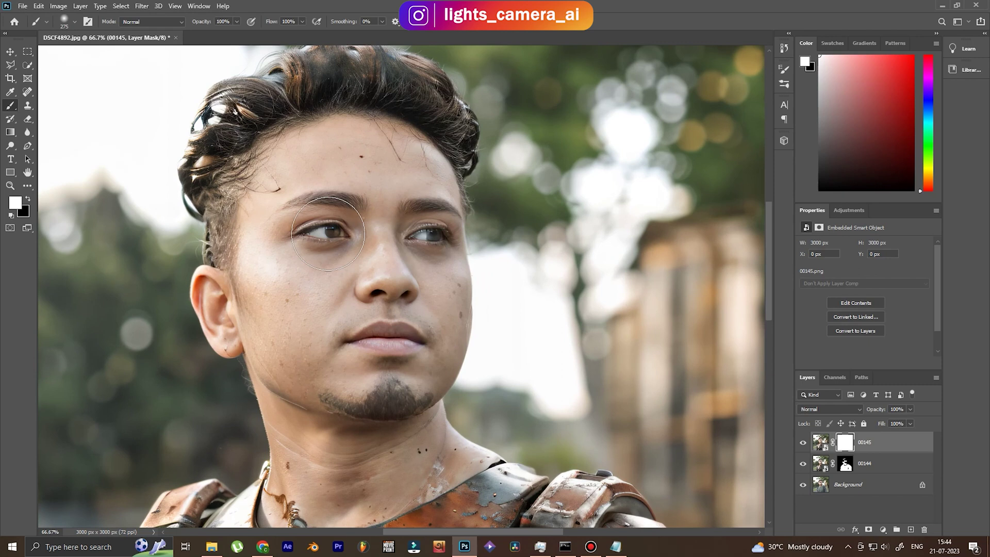
key("x")
left_click(328, 234)
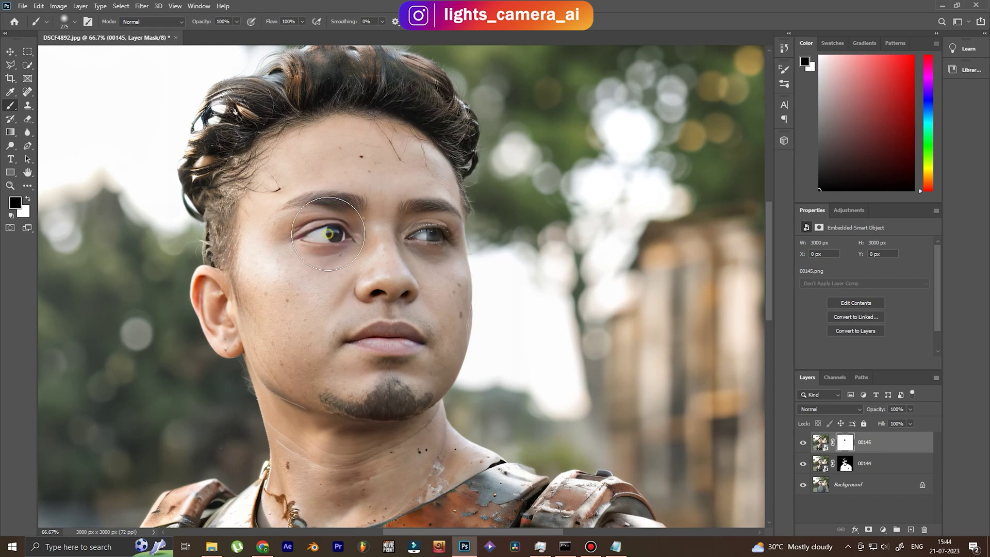
left_click(426, 236)
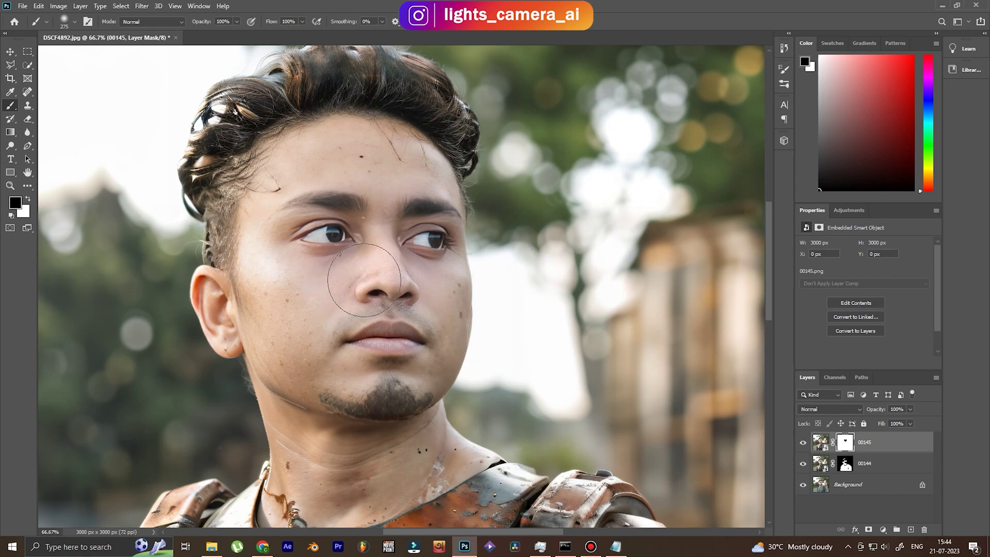
mouse_move(288, 354)
left_mouse_down()
mouse_move(358, 397)
mouse_move(402, 400)
mouse_move(355, 410)
mouse_move(300, 385)
mouse_move(298, 396)
mouse_move(500, 423)
mouse_move(305, 349)
mouse_move(259, 288)
mouse_move(301, 367)
mouse_move(371, 338)
mouse_move(407, 337)
mouse_move(388, 296)
mouse_move(357, 291)
mouse_move(377, 337)
mouse_move(365, 266)
left_mouse_up()
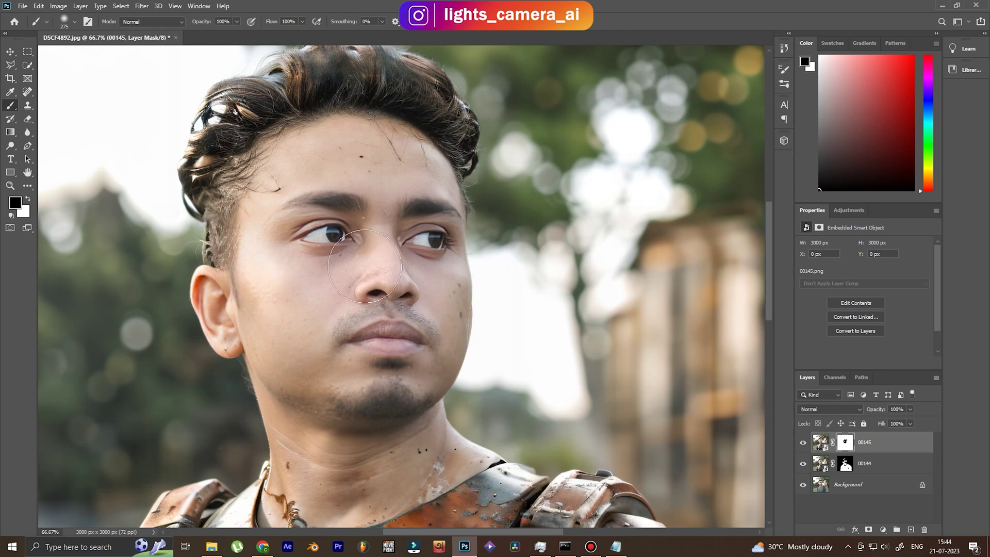
key("ctrl+minus")
key("ctrl+minus")
key("ctrl+minus")
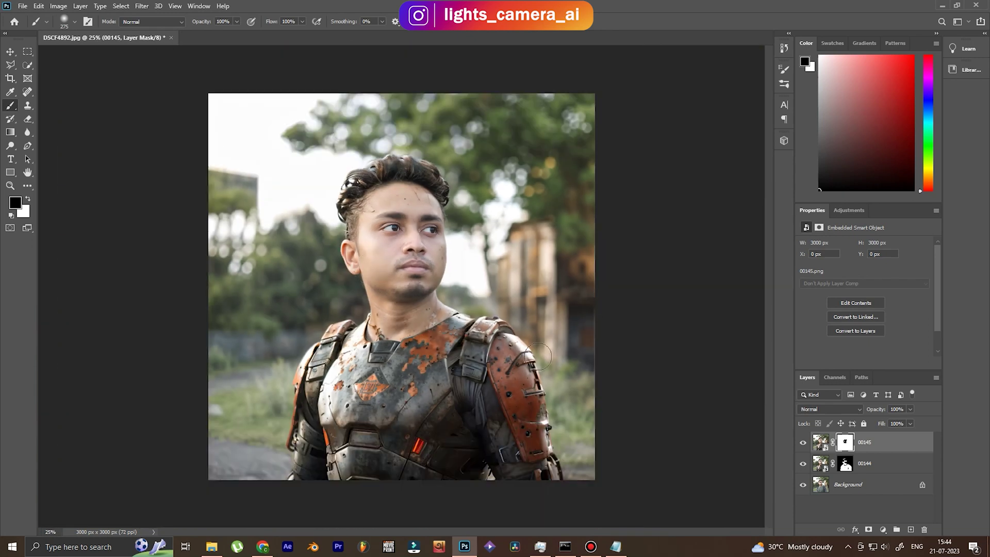